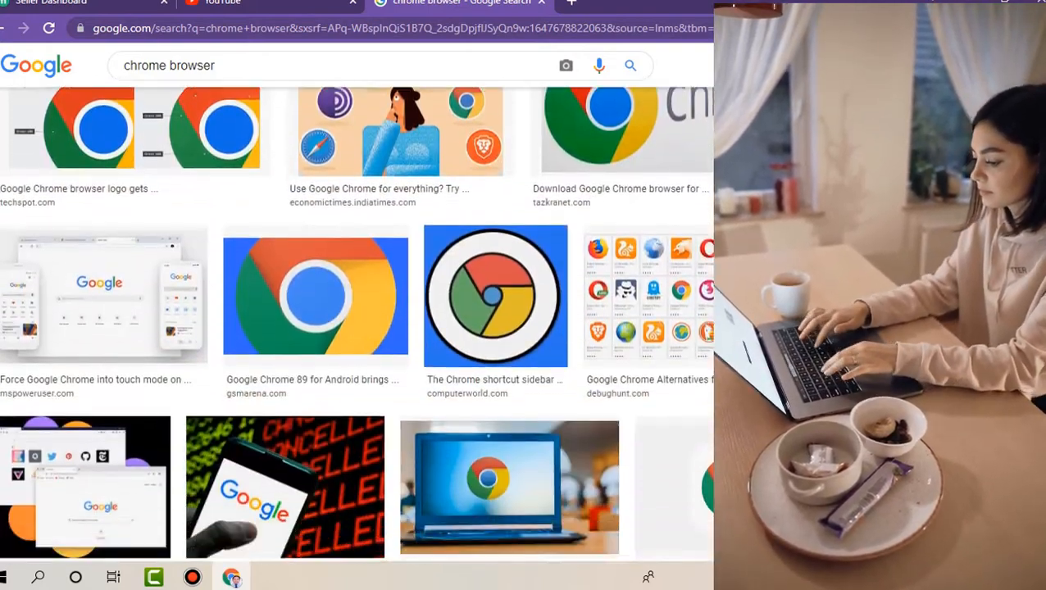
pyautogui.scroll(-10, 646, 490)
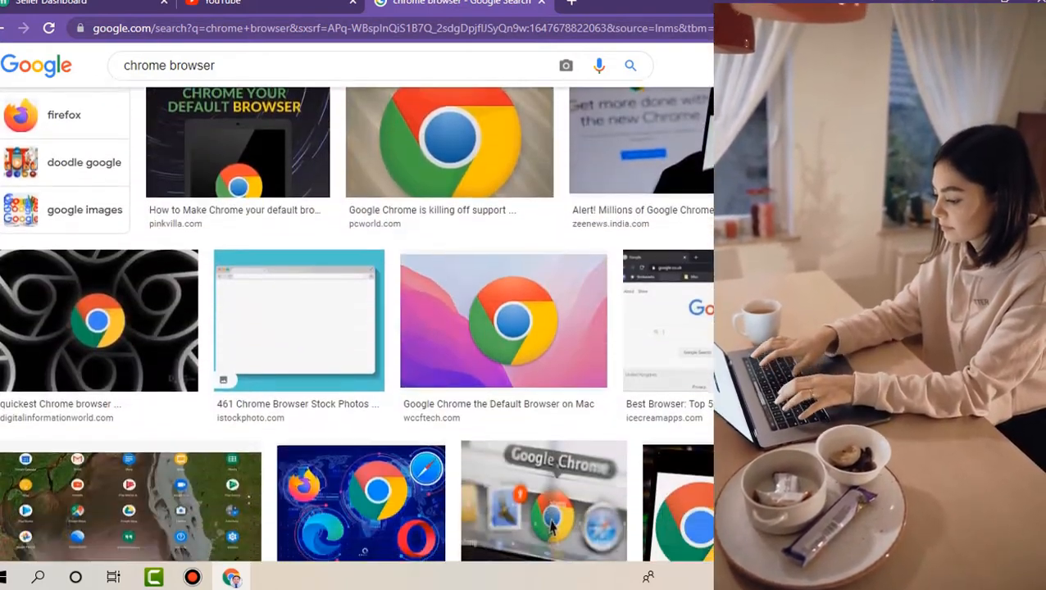
pyautogui.scroll(-10, 646, 490)
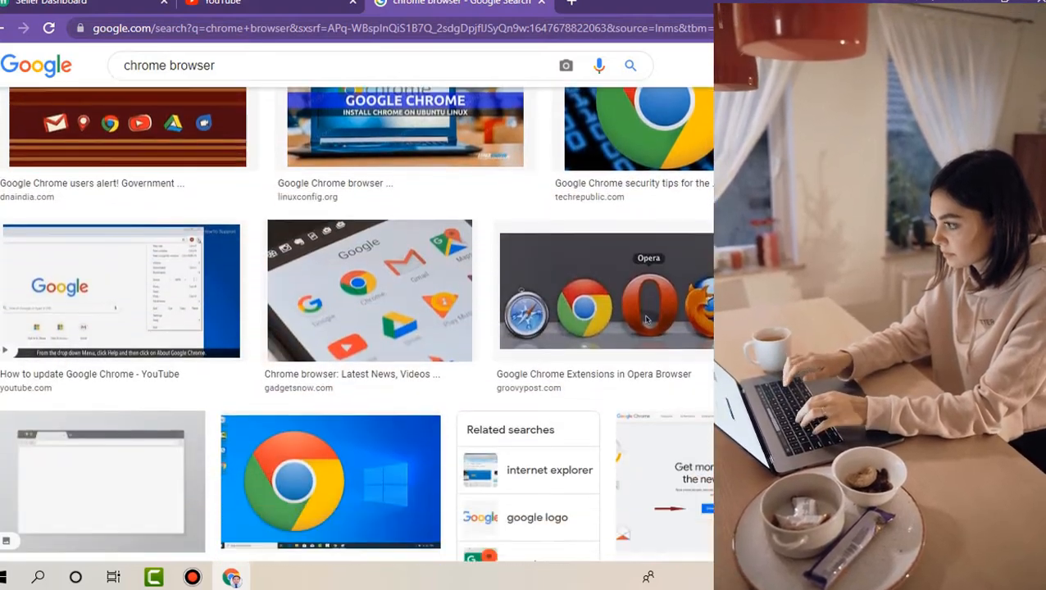
pyautogui.scroll(-10, 646, 490)
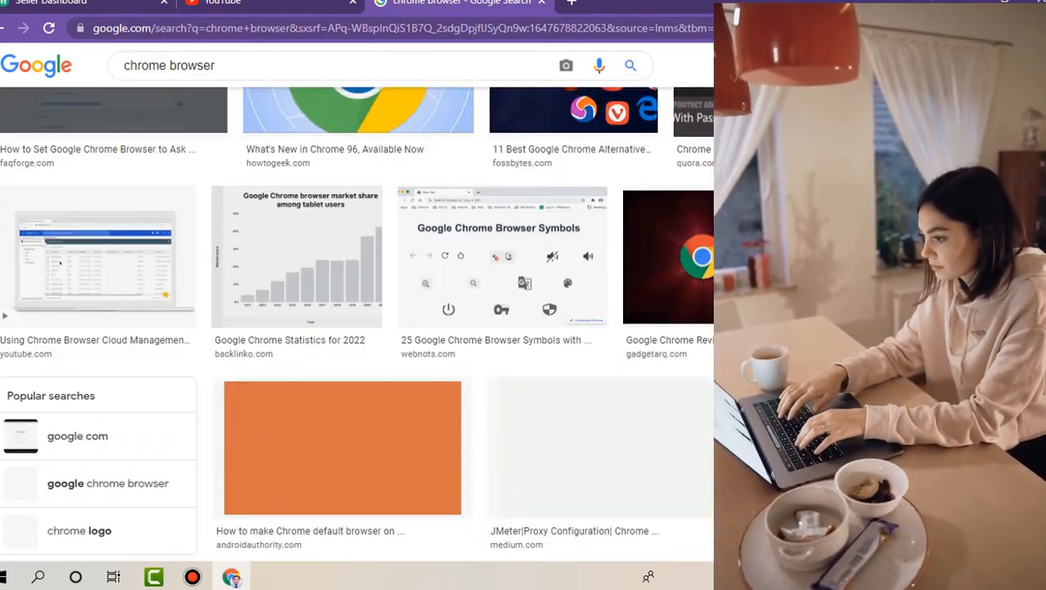
pyautogui.scroll(3, 357, 328)
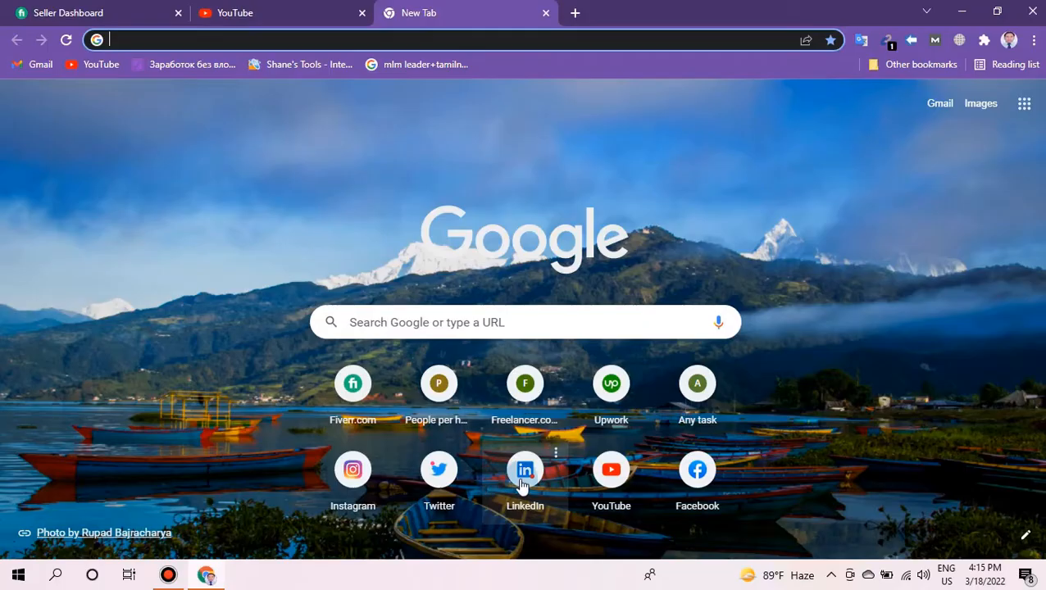
# Step: Open LinkedIn from the new tab page's shortcuts, and close and reopen its tab
pyautogui.click(525, 467)
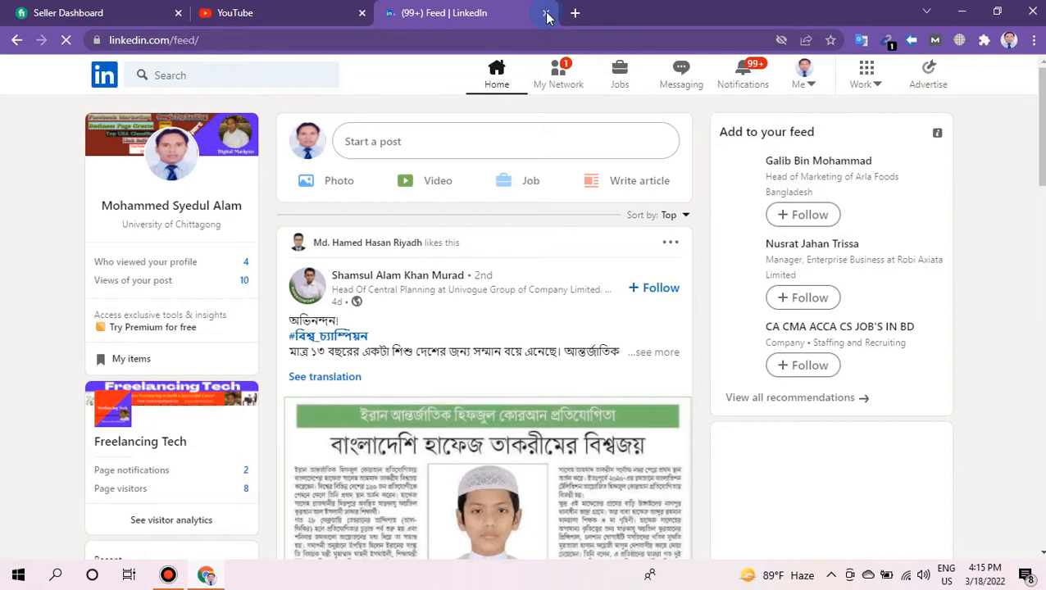
pyautogui.click(546, 13)
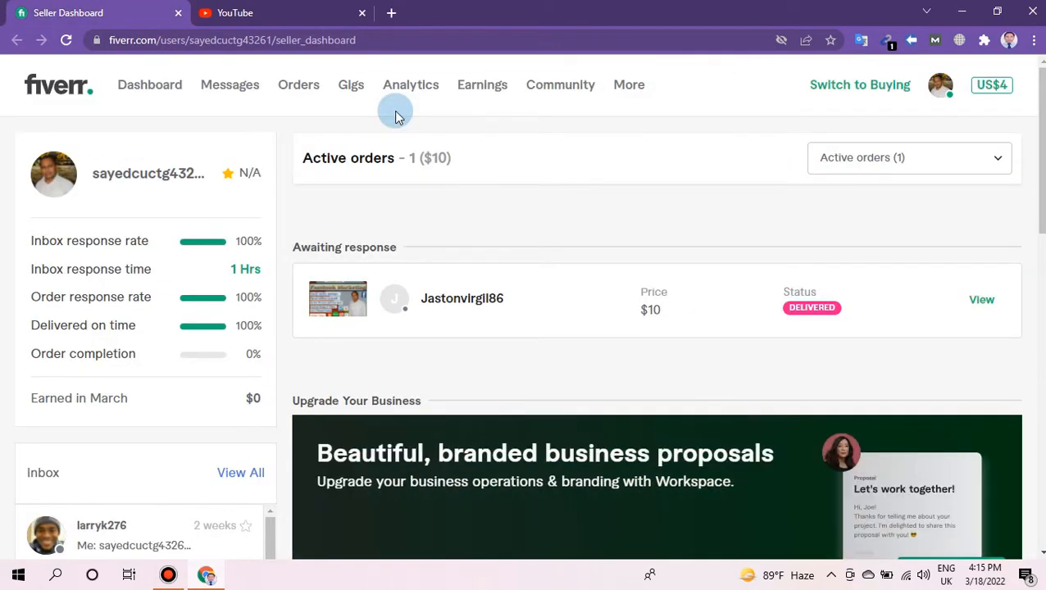
pyautogui.hotkey('ctrl', 'shift', 't')
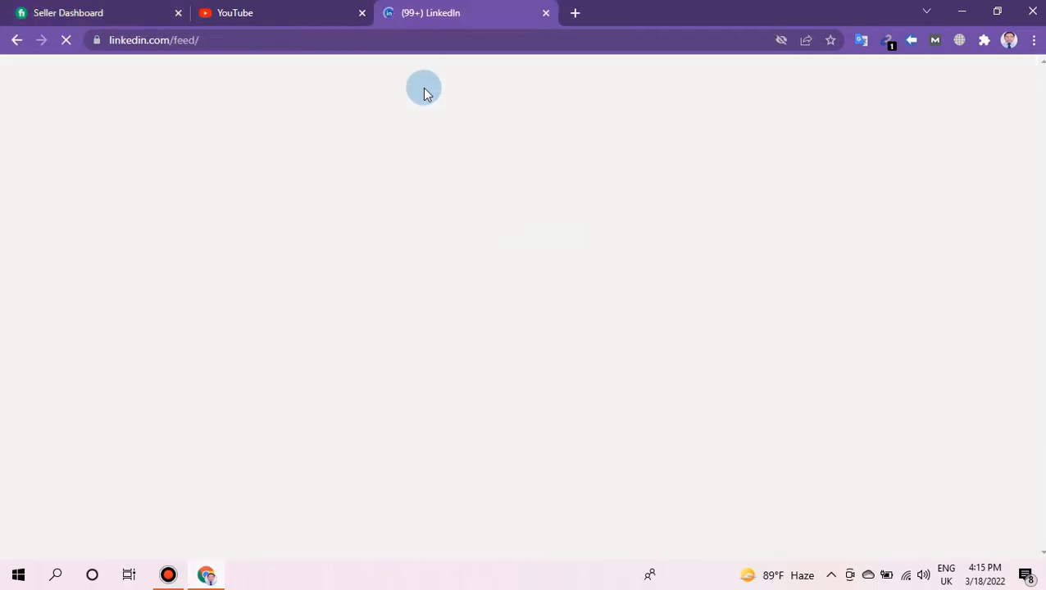
# Step: Close the LinkedIn tab again and bring it back with the Reopen closed tab command
pyautogui.hotkey('ctrl', 'w')
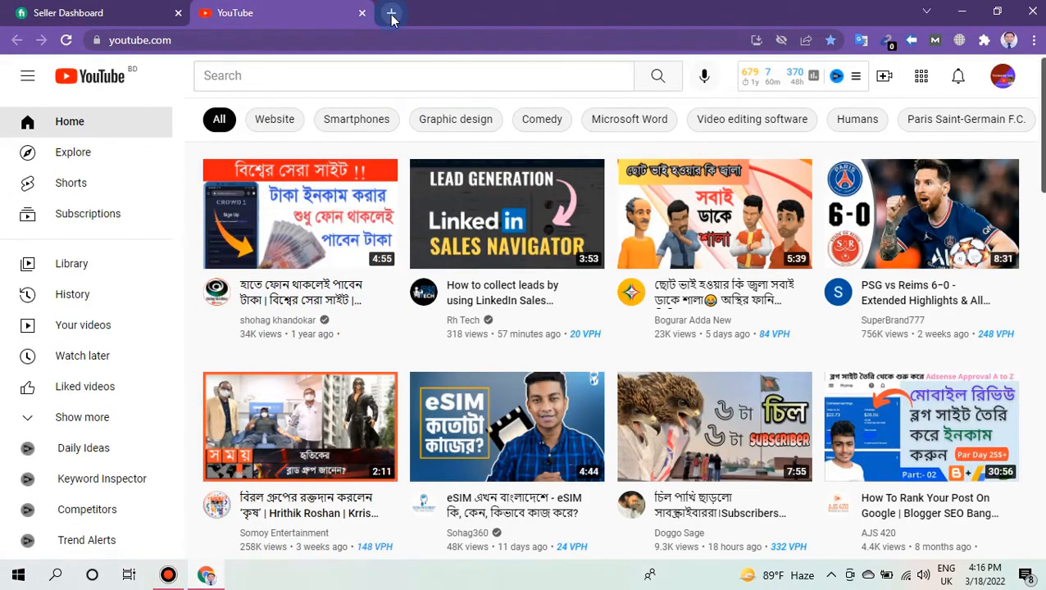
pyautogui.rightClick(391, 16)
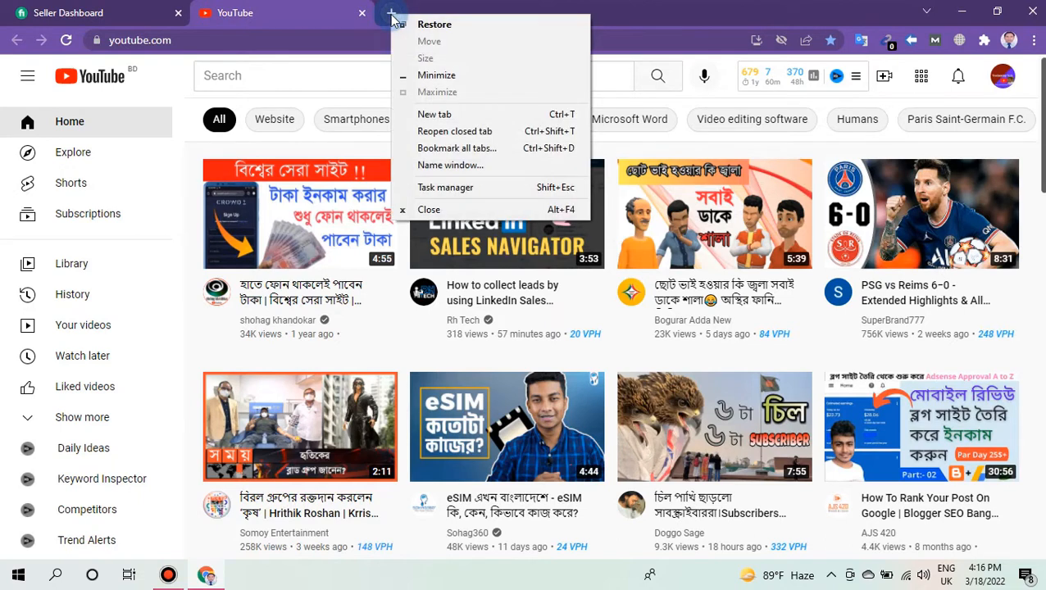
pyautogui.click(488, 135)
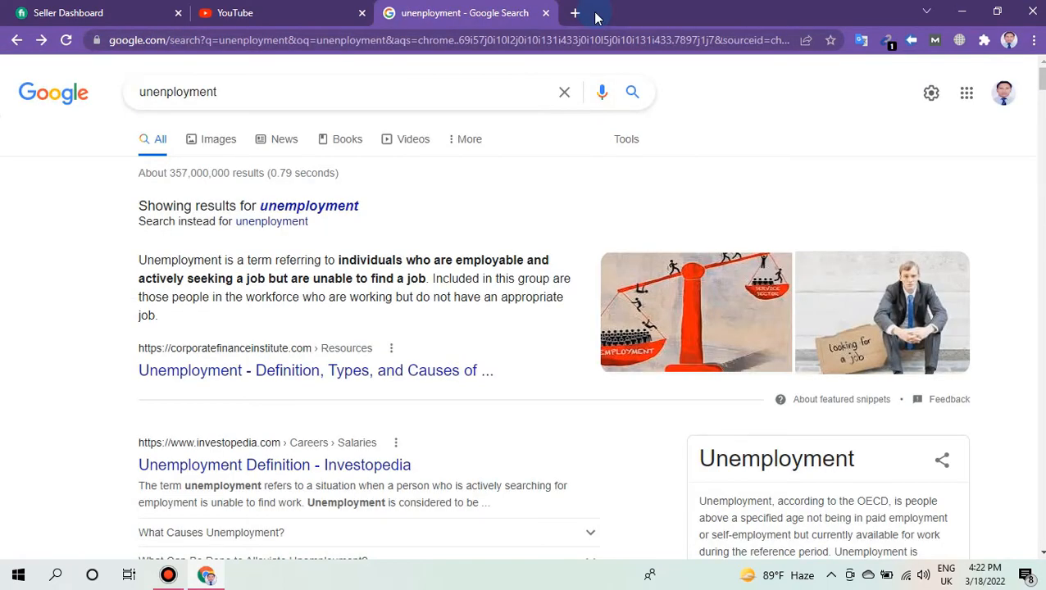
pyautogui.click(250, 10)
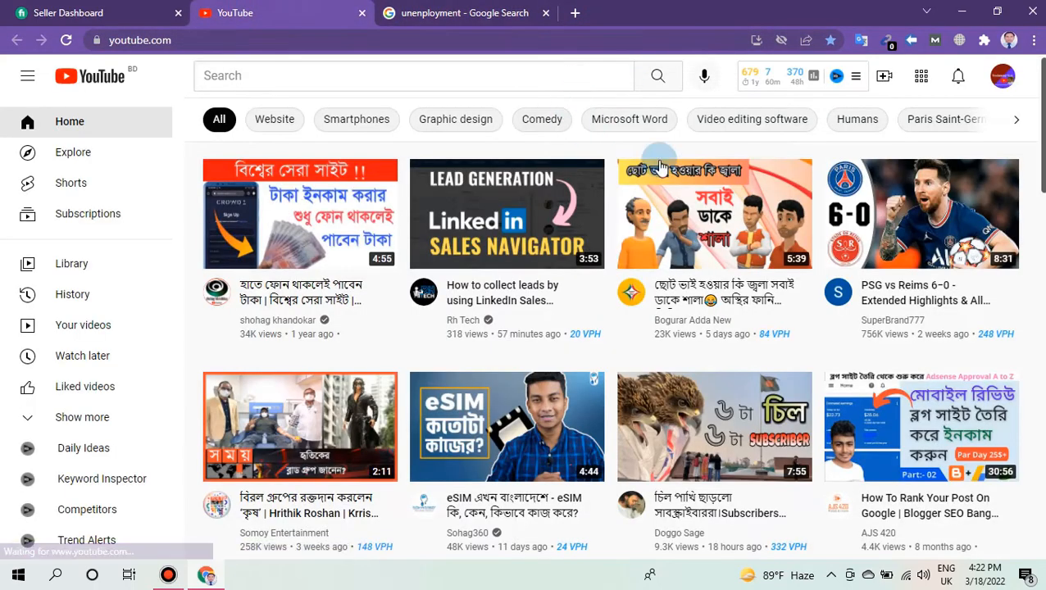
pyautogui.click(488, 20)
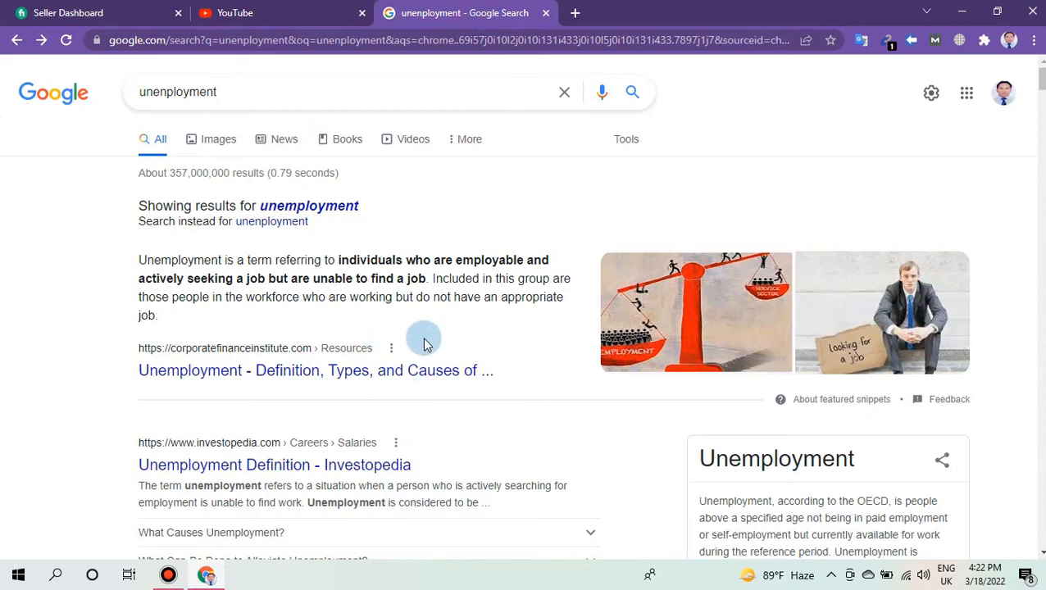
# Step: Copy the word "individuals" from the unemployment definition and search Google for it in a new tab
pyautogui.scroll(-2, 474, 337)
pyautogui.scroll(1, 427, 178)
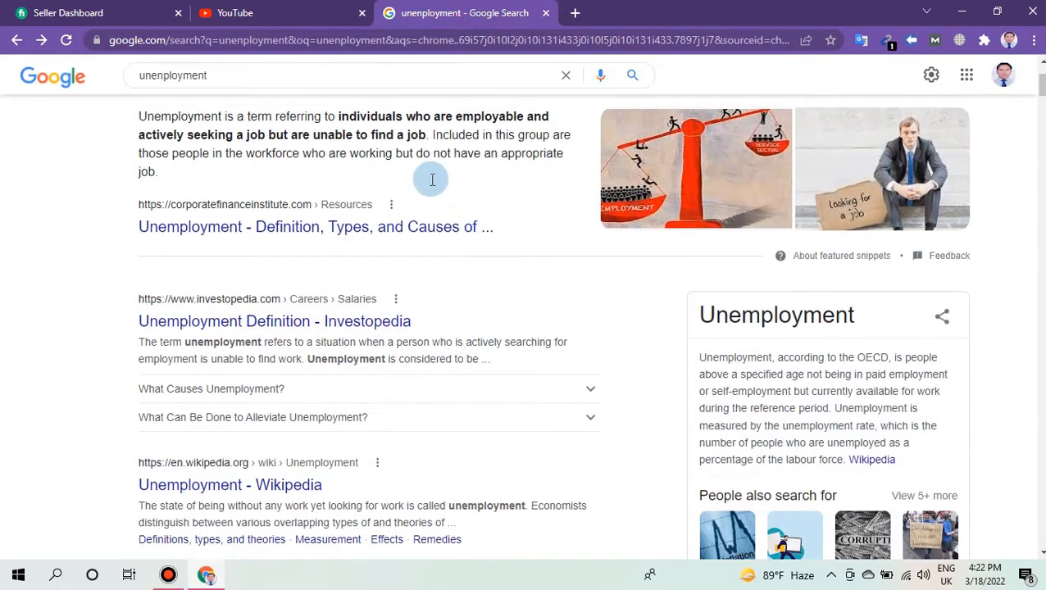
pyautogui.moveTo(339, 182); pyautogui.dragTo(401, 182)
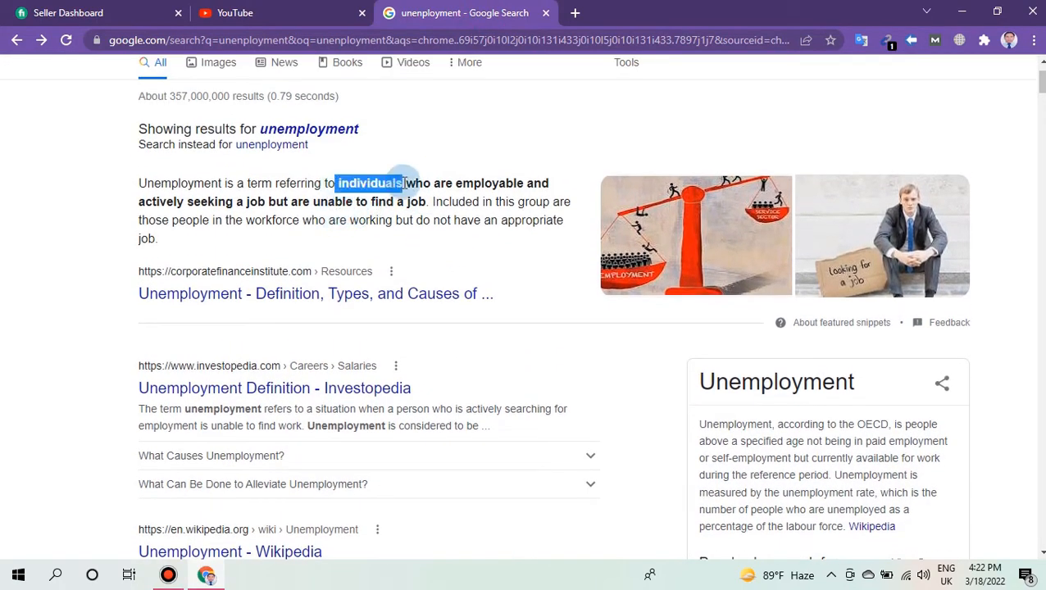
pyautogui.rightClick(390, 183)
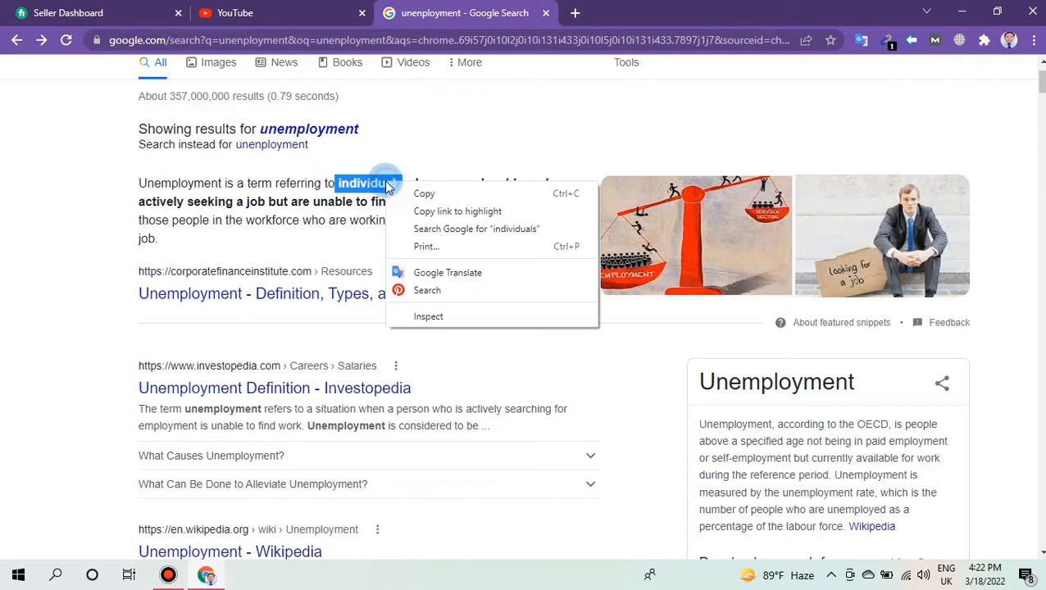
pyautogui.click(426, 194)
pyautogui.click(575, 12)
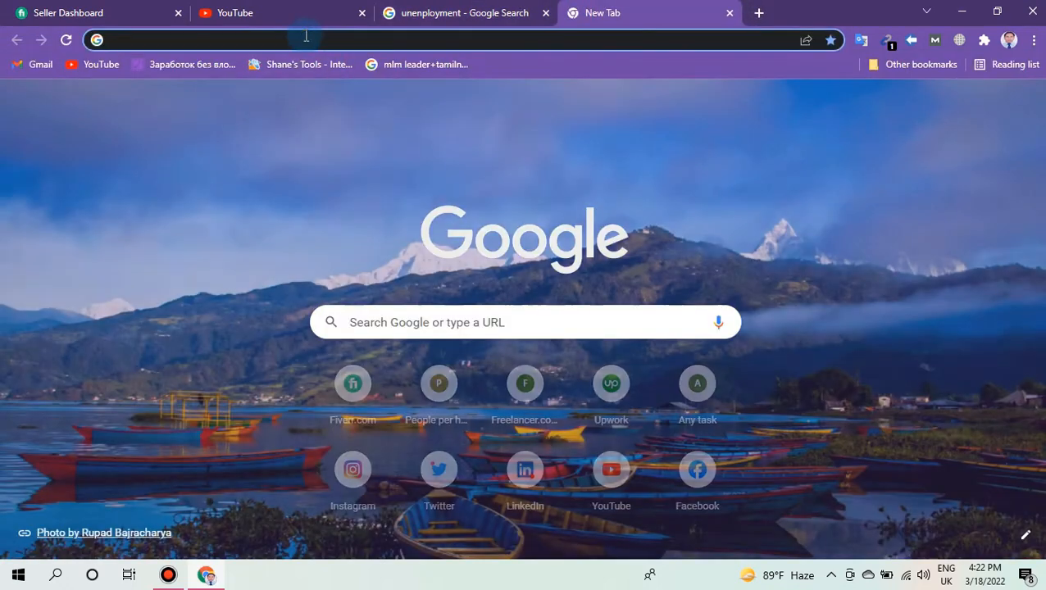
pyautogui.hotkey('ctrl', 'v')
pyautogui.press('Return')
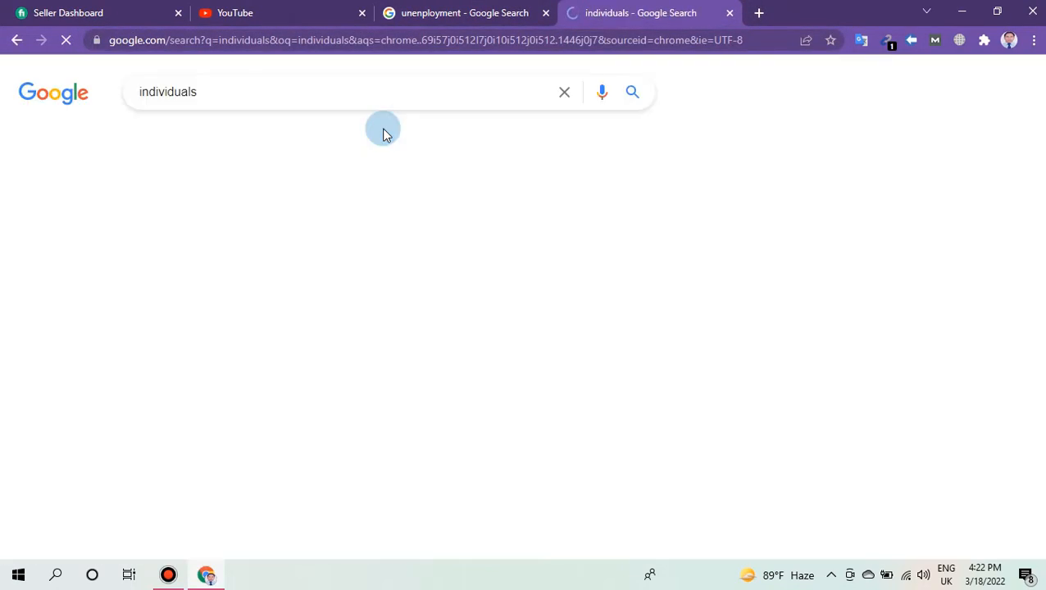
# Step: Return to the unemployment results and search Google directly for the highlighted word "individuals"
pyautogui.click(453, 8)
pyautogui.rightClick(377, 184)
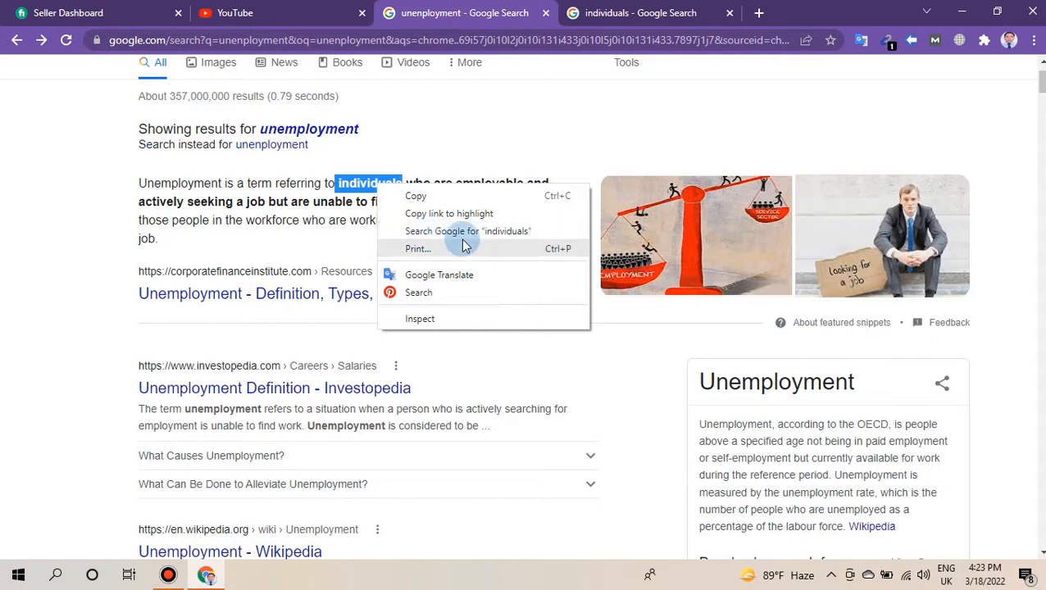
pyautogui.click(456, 233)
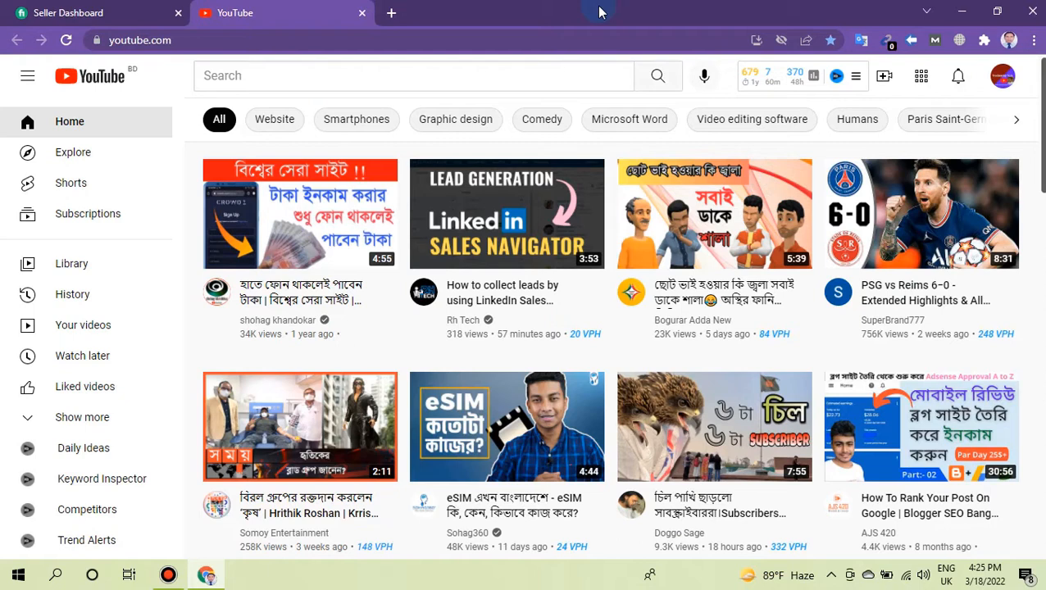
# Step: Open the browser's On startup settings
pyautogui.click(1033, 40)
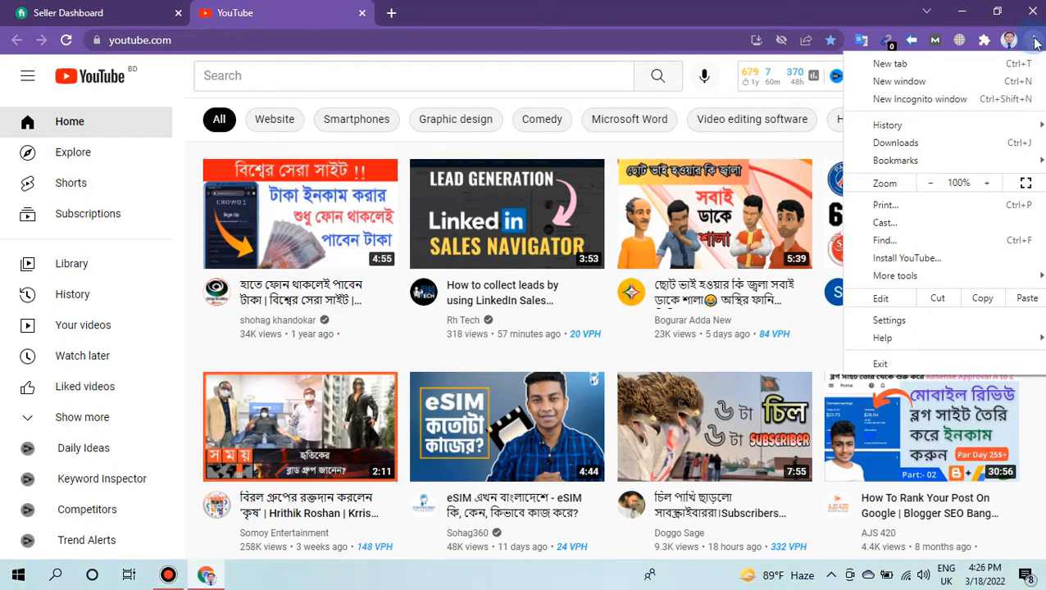
pyautogui.click(897, 327)
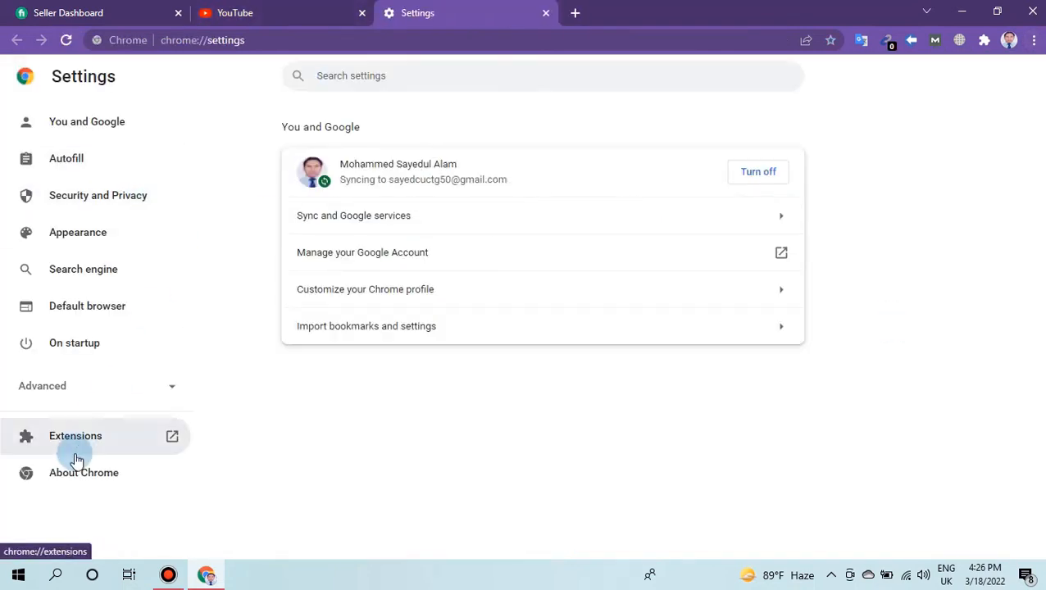
pyautogui.click(76, 345)
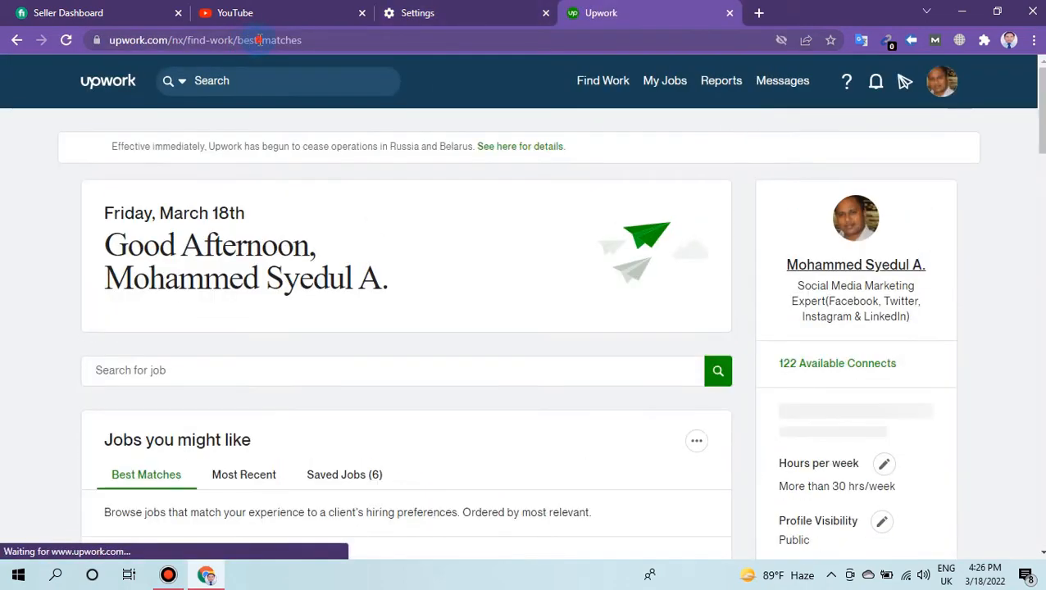
# Step: Copy the web address of the open Upwork best-matches page
pyautogui.click(258, 41)
pyautogui.rightClick(259, 39)
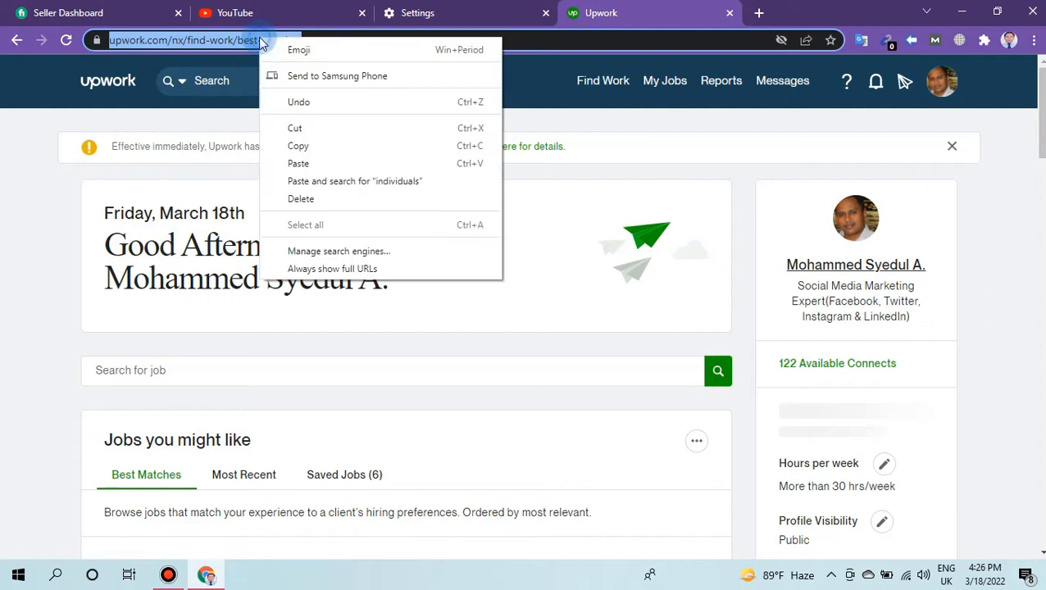
pyautogui.click(310, 145)
pyautogui.click(434, 12)
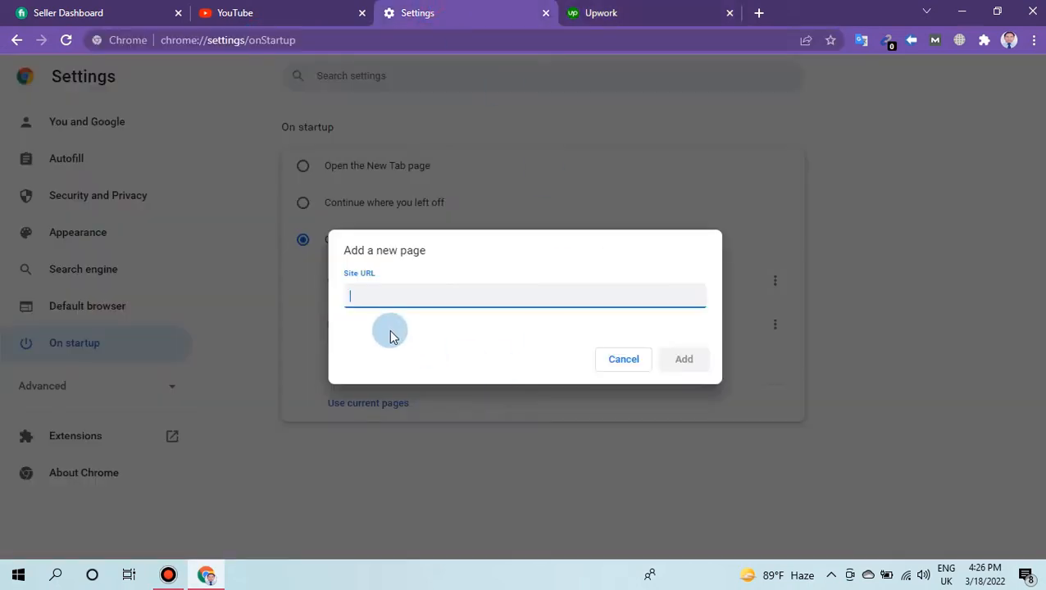
pyautogui.click(372, 293)
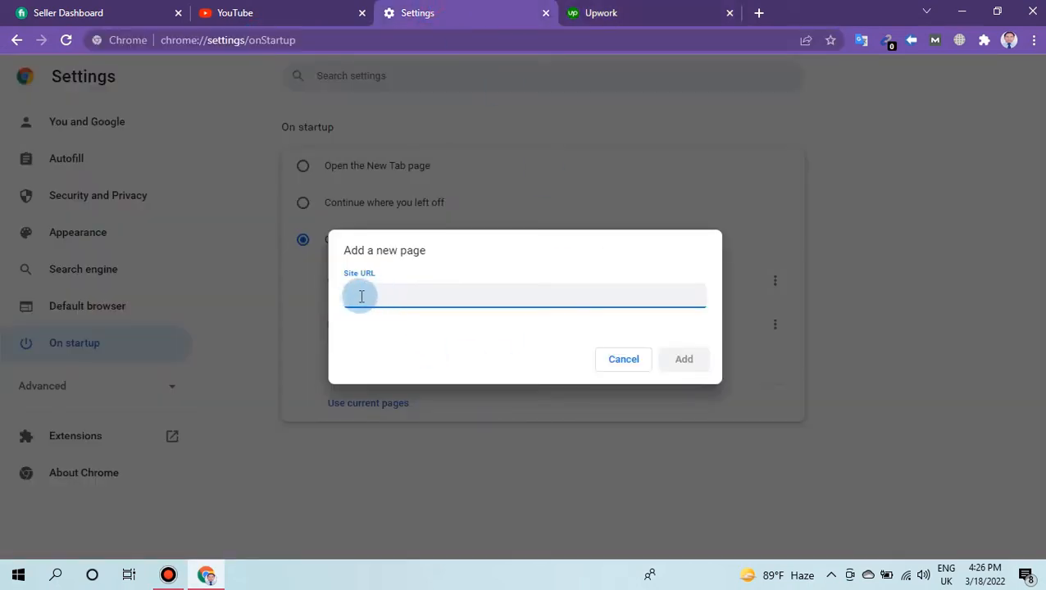
pyautogui.rightClick(360, 295)
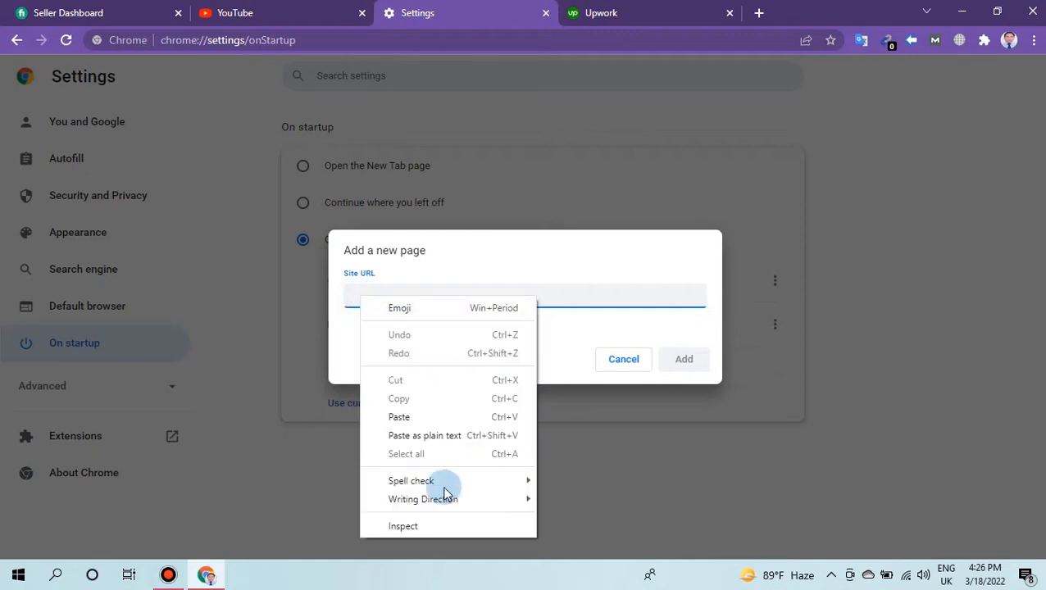
pyautogui.click(405, 419)
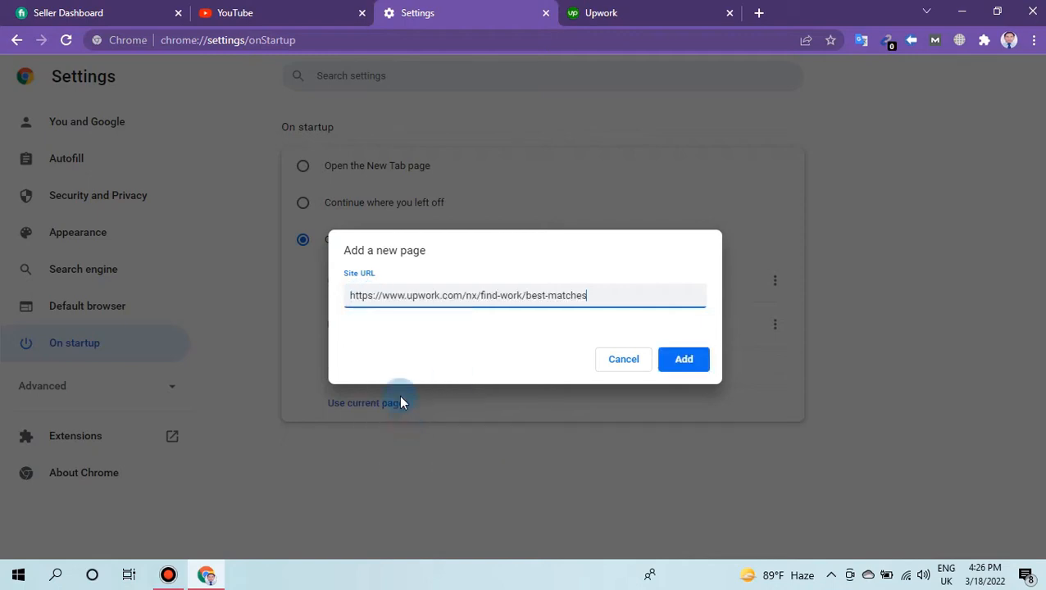
pyautogui.click(685, 363)
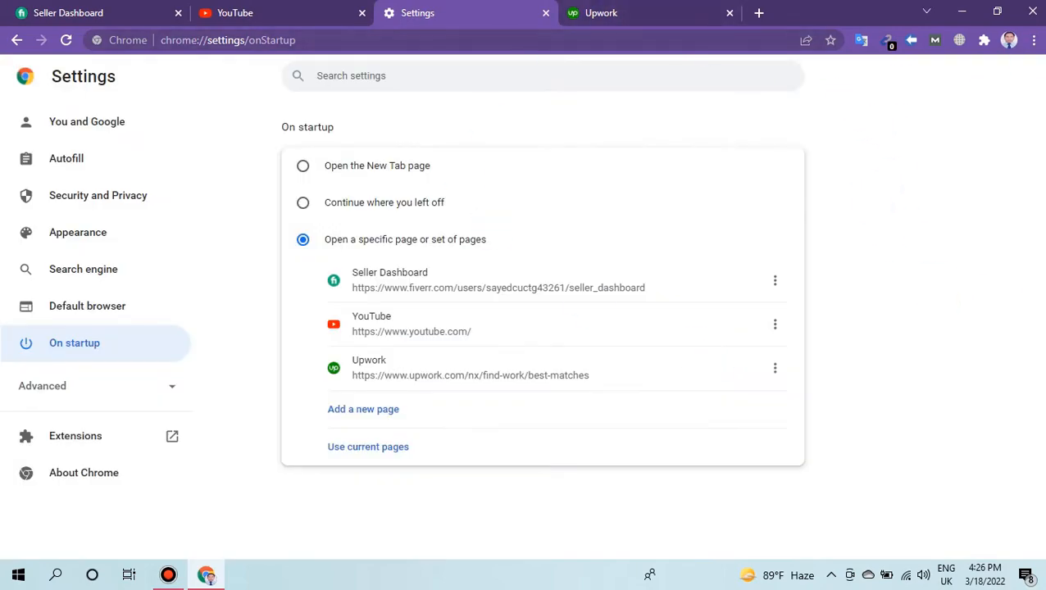
# Step: Close the browser and launch Google Chrome again from the desktop to check the startup pages
pyautogui.click(1032, 11)
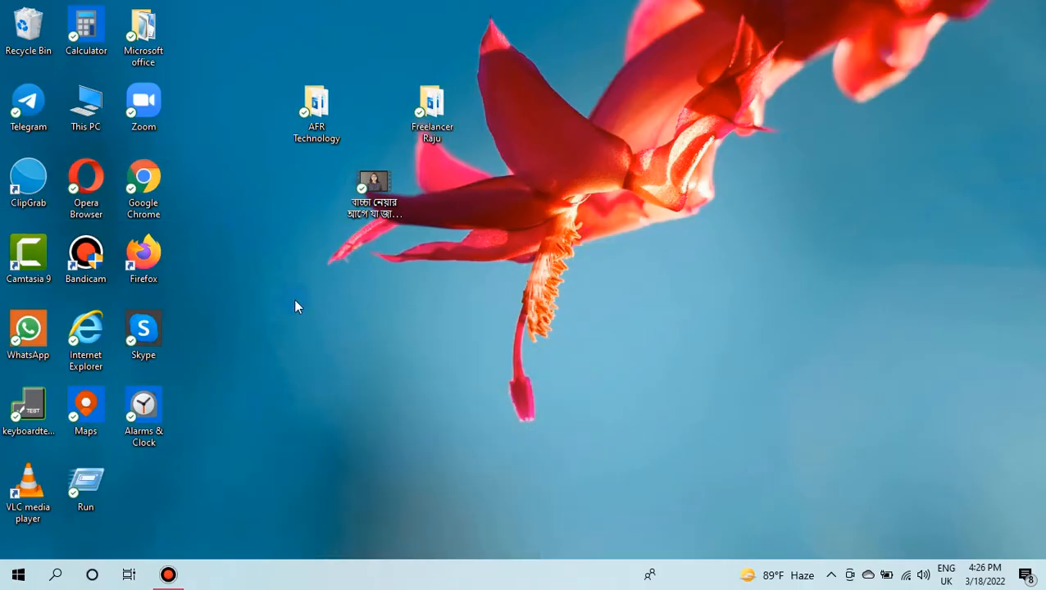
pyautogui.doubleClick(144, 187)
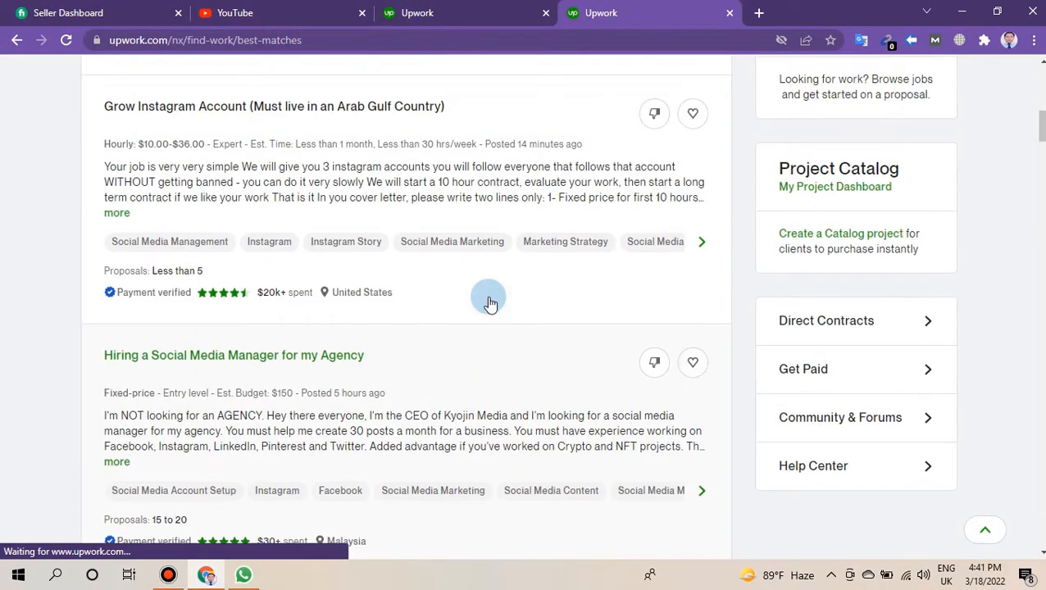
# Step: Look through the Upwork job matches and the Prothom Alo news article
pyautogui.scroll(1, 490, 304)
pyautogui.scroll(2, 491, 303)
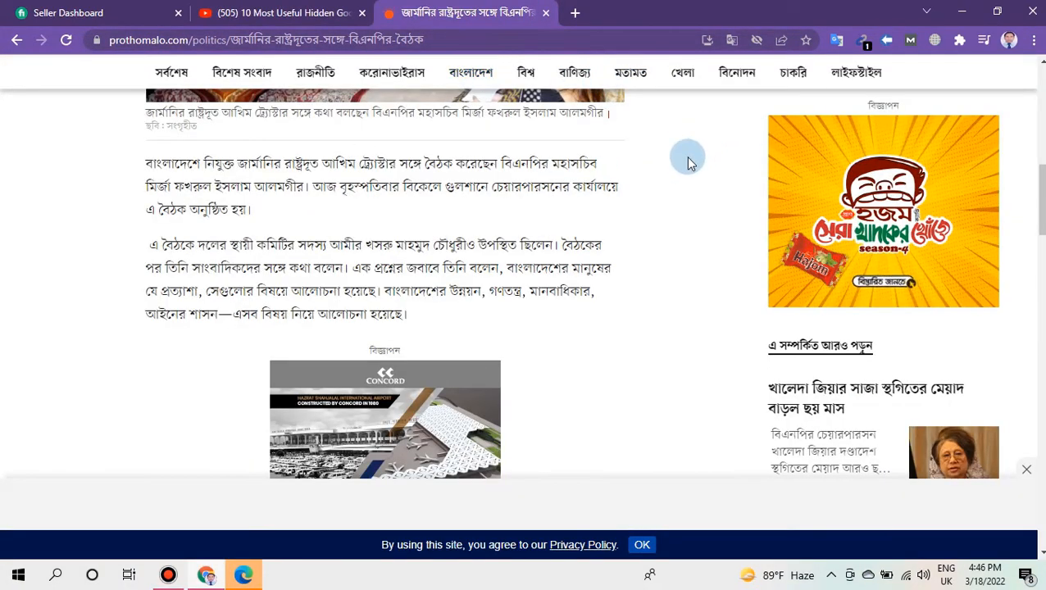
pyautogui.scroll(1, 685, 195)
pyautogui.scroll(3, 677, 243)
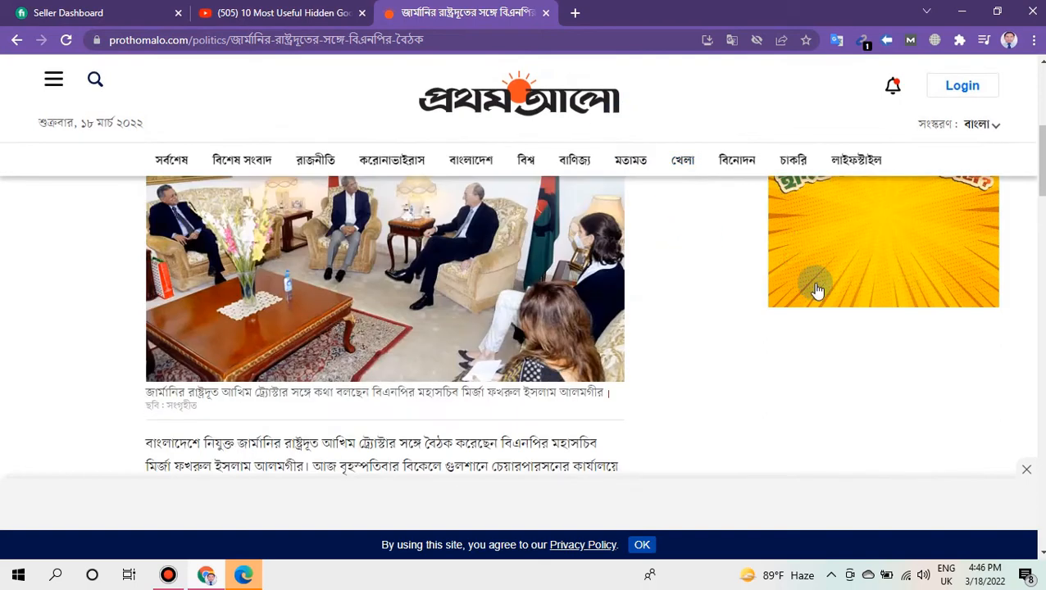
pyautogui.scroll(1, 685, 254)
pyautogui.scroll(1, 656, 246)
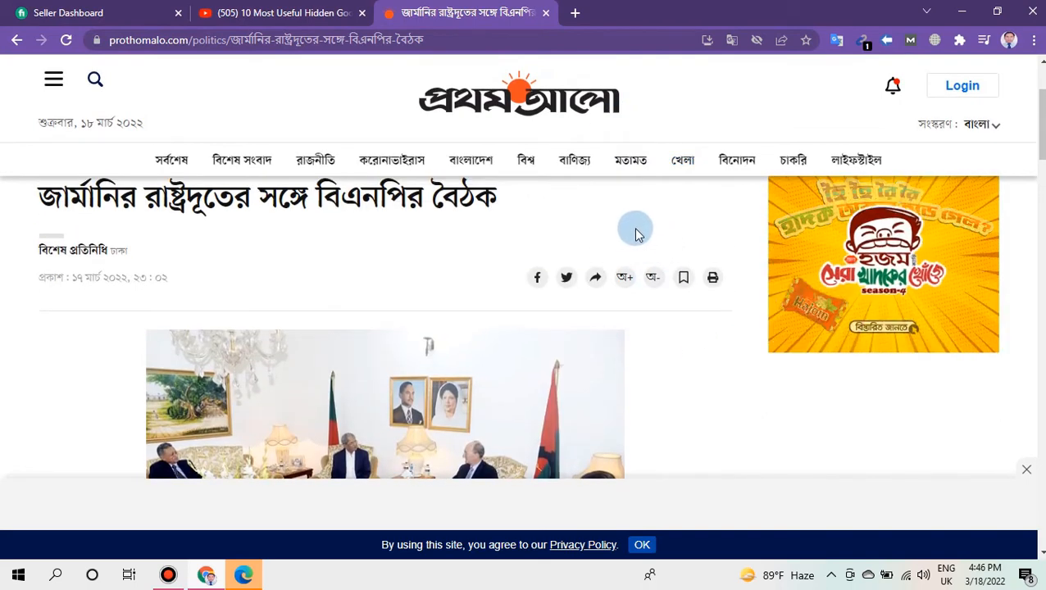
pyautogui.scroll(2, 636, 234)
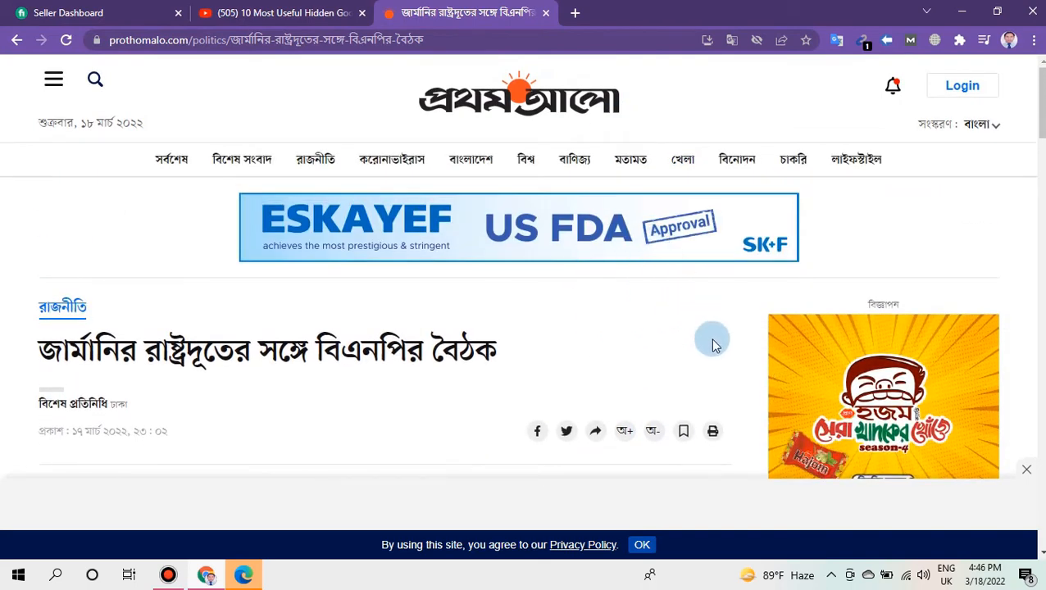
pyautogui.scroll(-2, 697, 341)
pyautogui.scroll(-5, 680, 287)
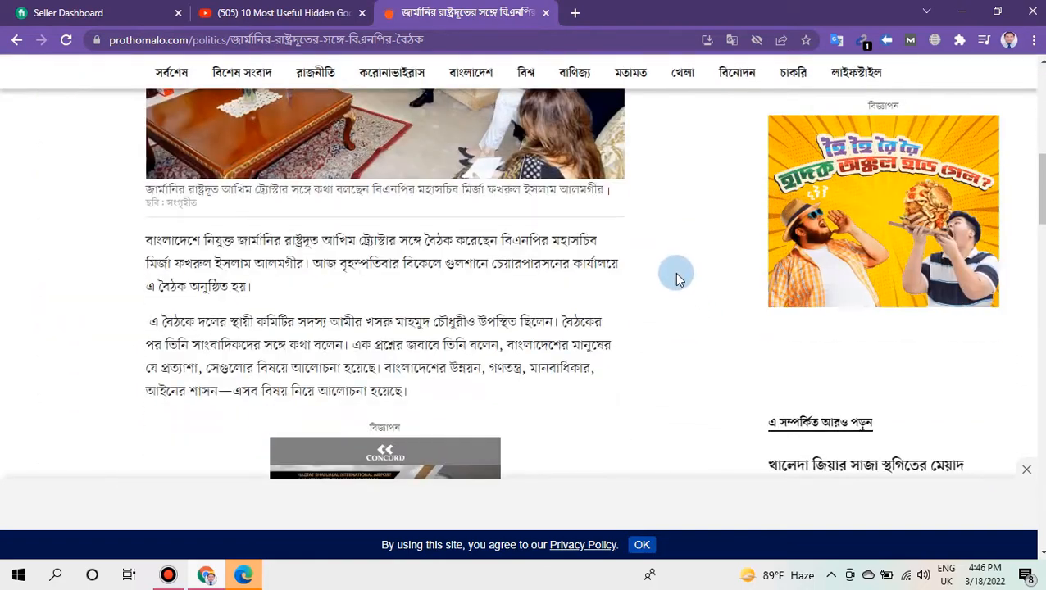
# Step: Select the first paragraph of the Prothom Alo article and copy a link to that highlight
pyautogui.scroll(1, 690, 236)
pyautogui.scroll(-2, 668, 299)
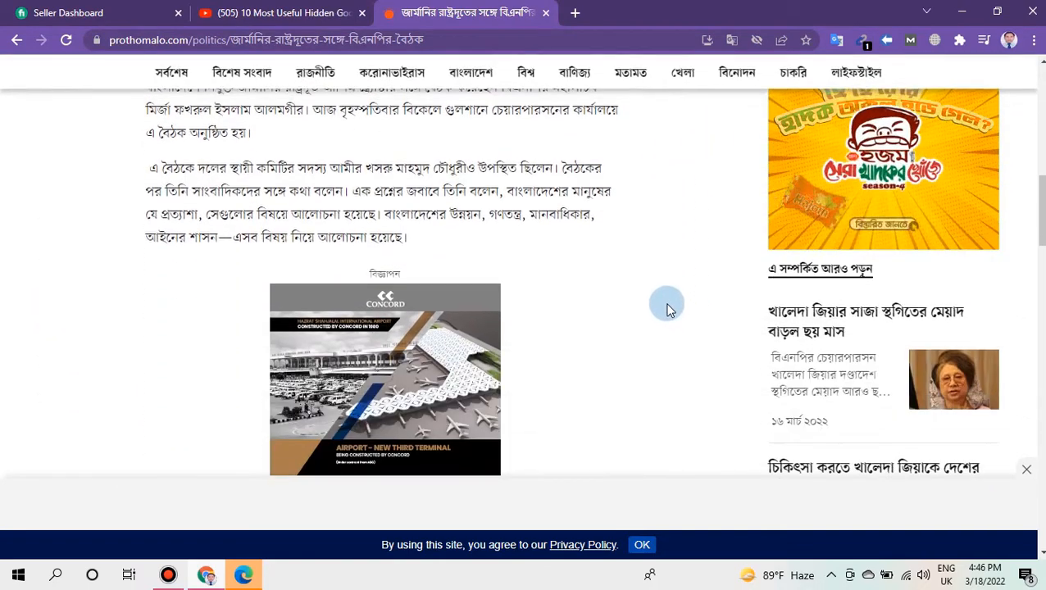
pyautogui.scroll(2, 666, 306)
pyautogui.tripleClick(343, 292)
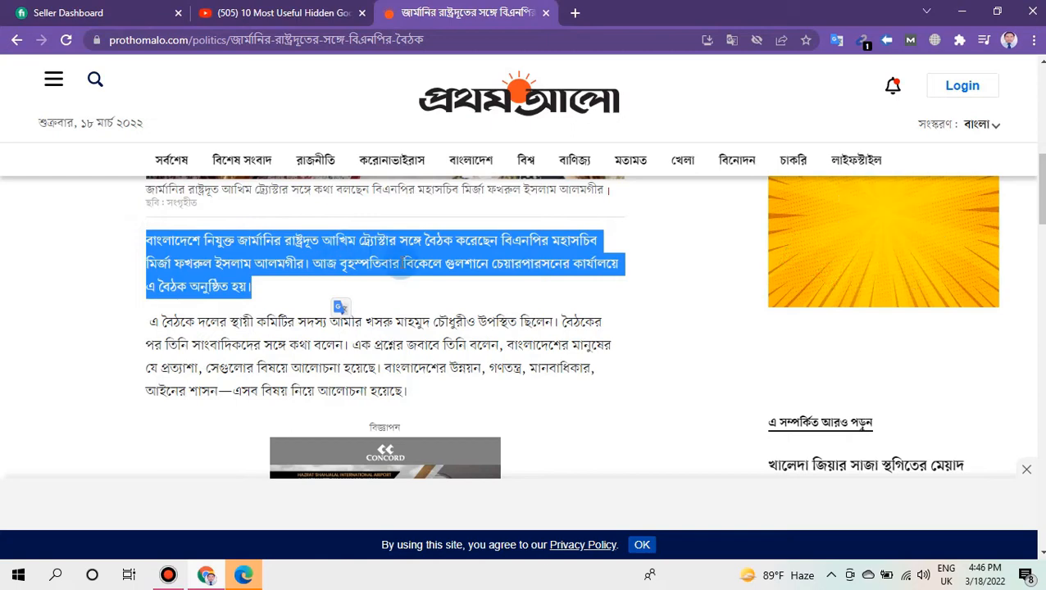
pyautogui.rightClick(402, 261)
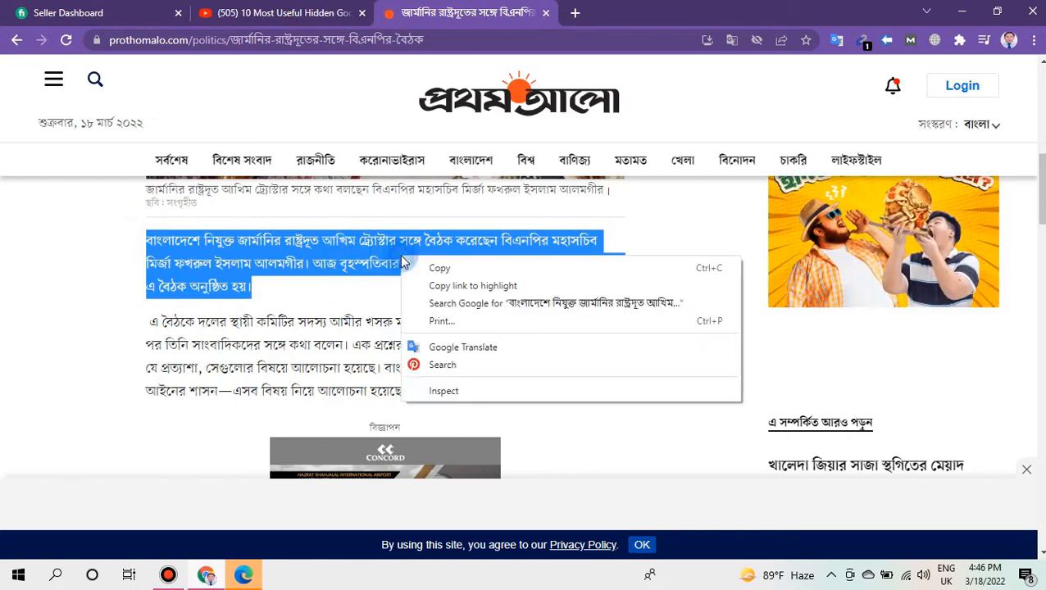
pyautogui.click(435, 289)
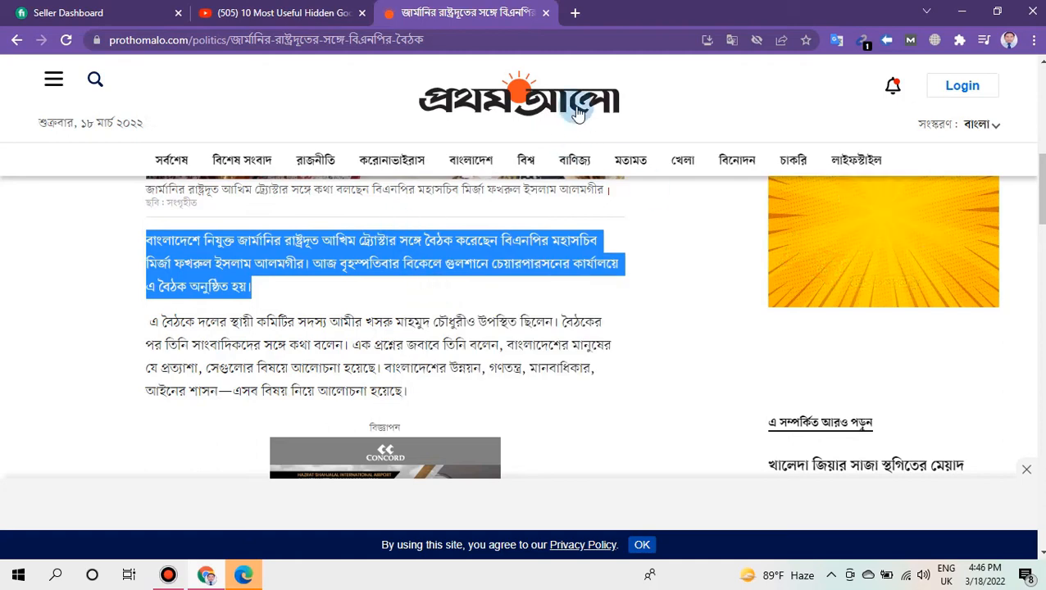
# Step: Open the copied highlight link in a new tab and close both Prothom Alo article tabs
pyautogui.click(577, 14)
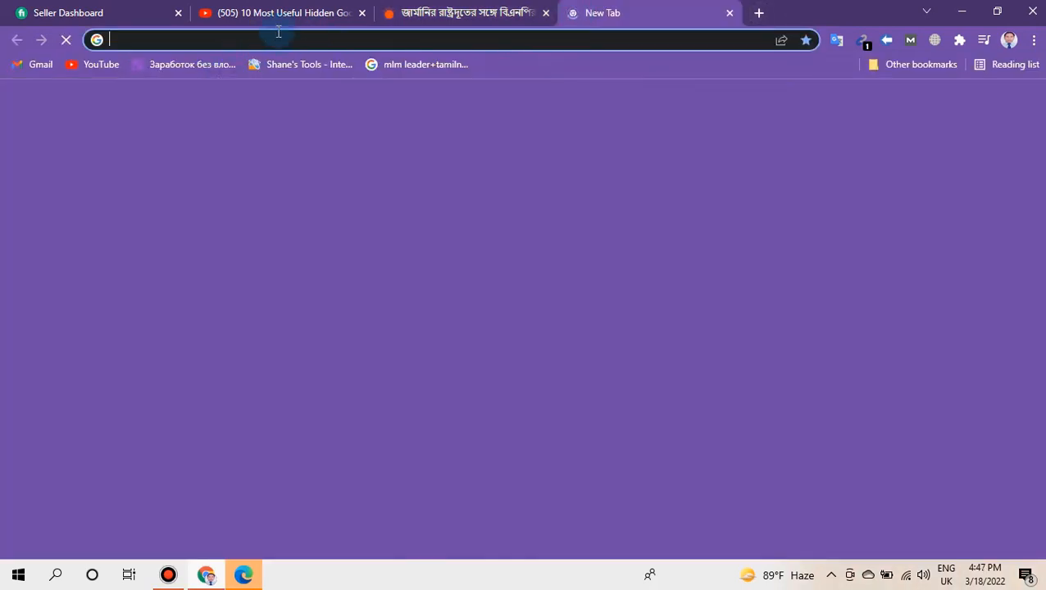
pyautogui.hotkey('ctrl', 'v')
pyautogui.press('Return')
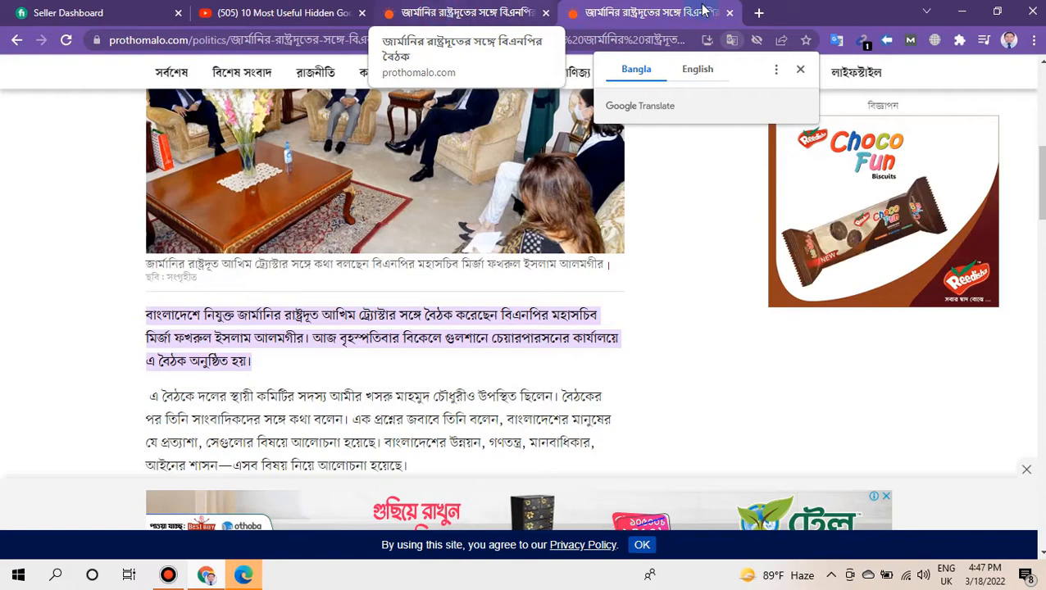
pyautogui.click(732, 13)
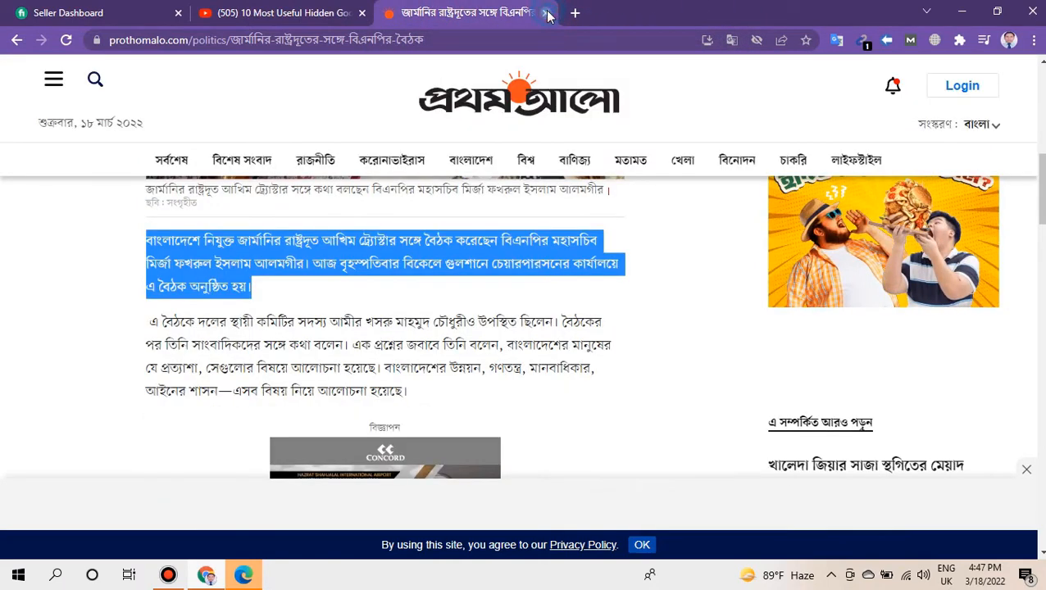
pyautogui.click(545, 13)
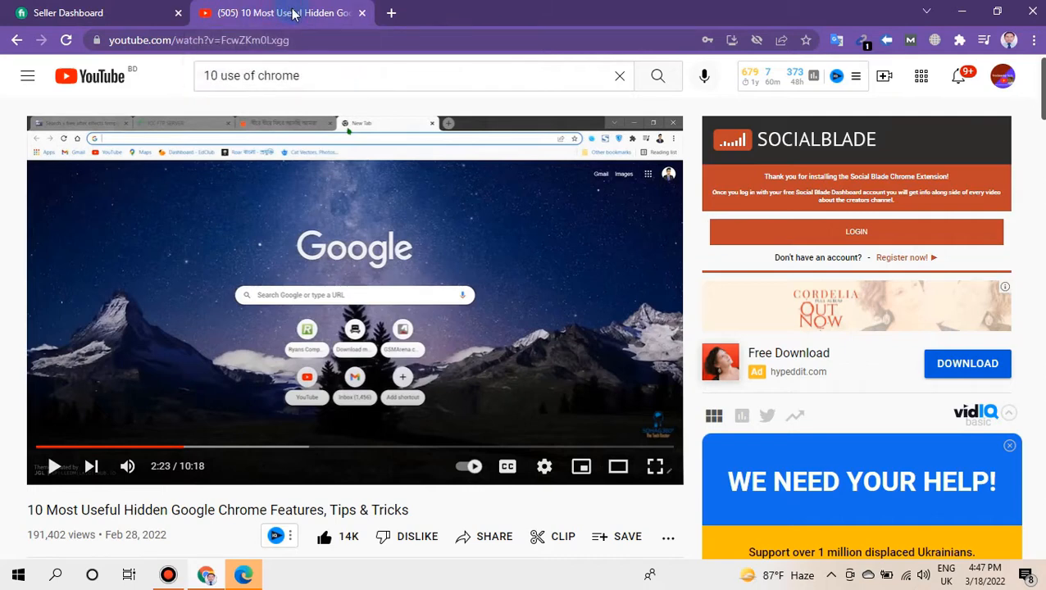
# Step: Add the YouTube video tab to a new tab group named facebook
pyautogui.rightClick(293, 13)
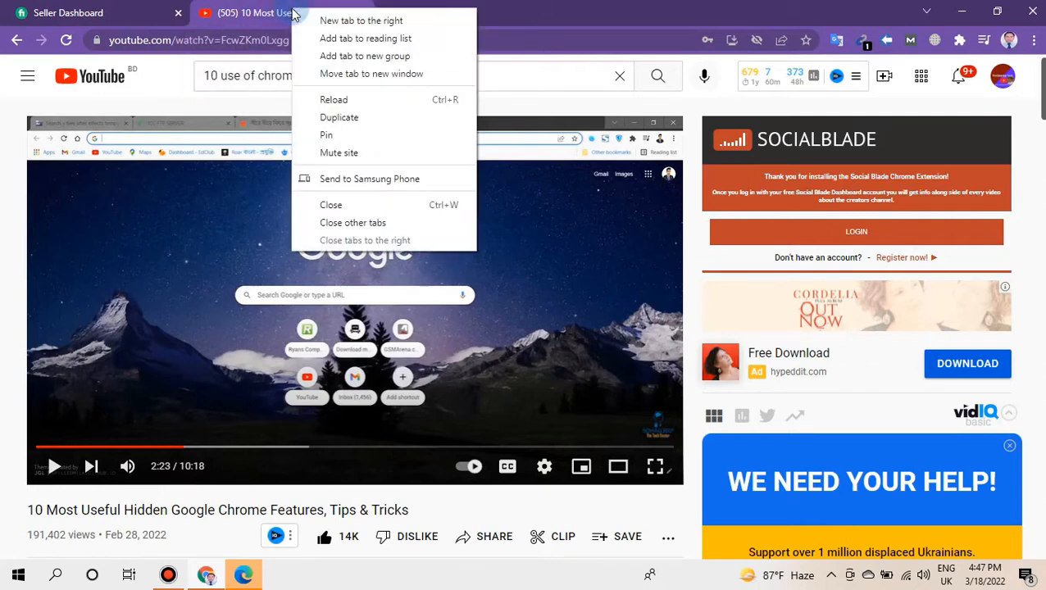
pyautogui.click(334, 57)
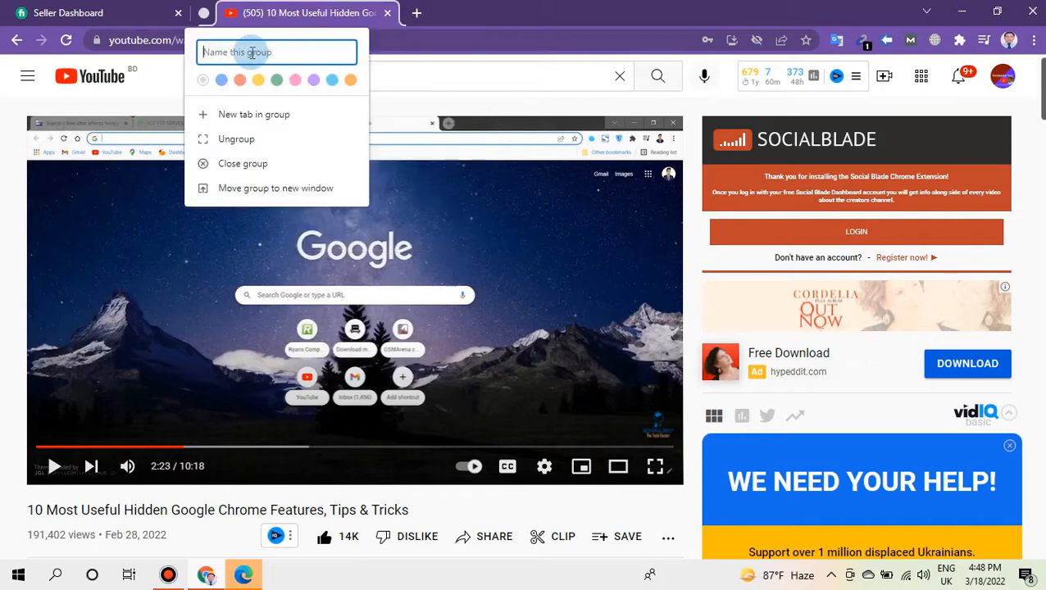
pyautogui.write('b')
pyautogui.press('BackSpace')
pyautogui.write('f')
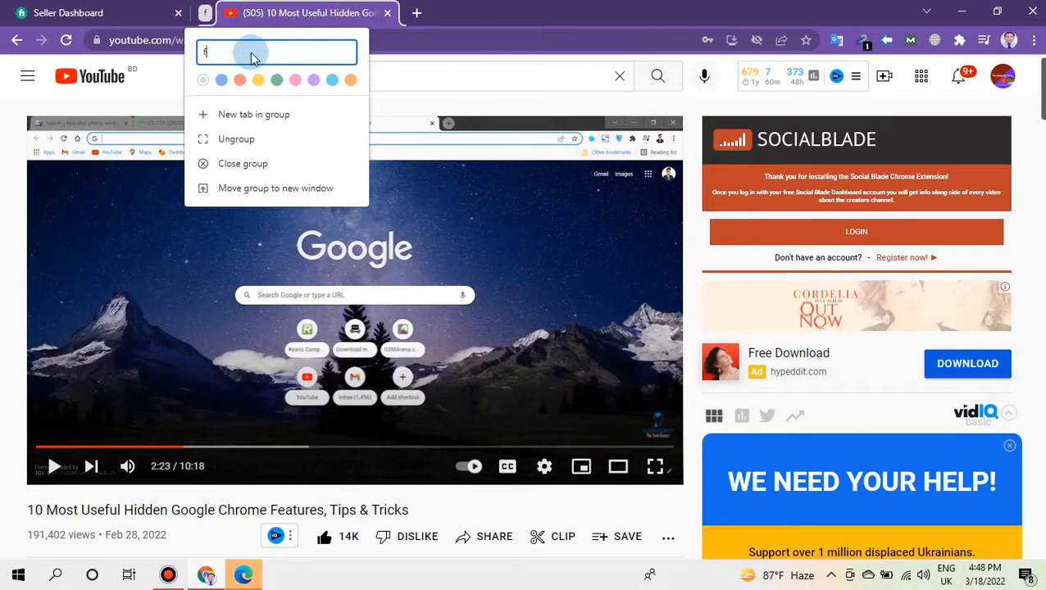
pyautogui.write('acen')
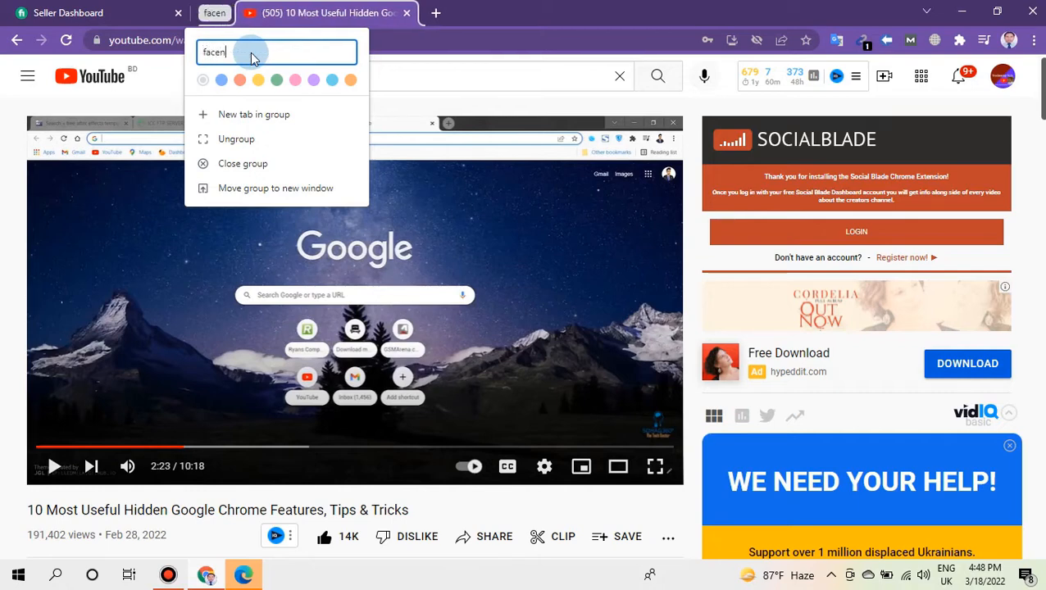
pyautogui.press('BackSpace')
pyautogui.write('book')
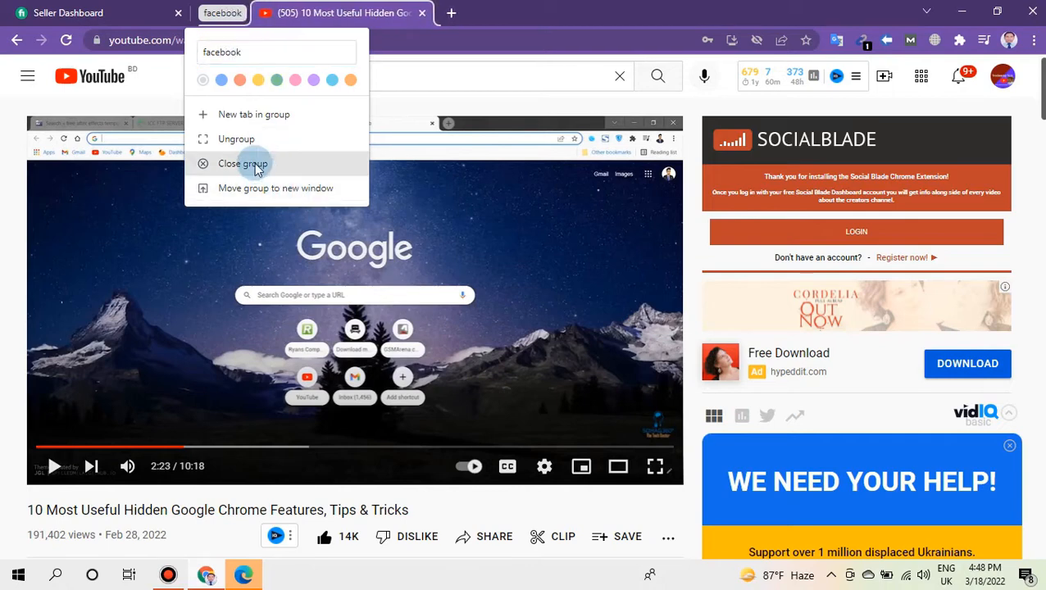
# Step: Add a new tab to the facebook group and open Upwork in it from the page shortcuts
pyautogui.click(251, 117)
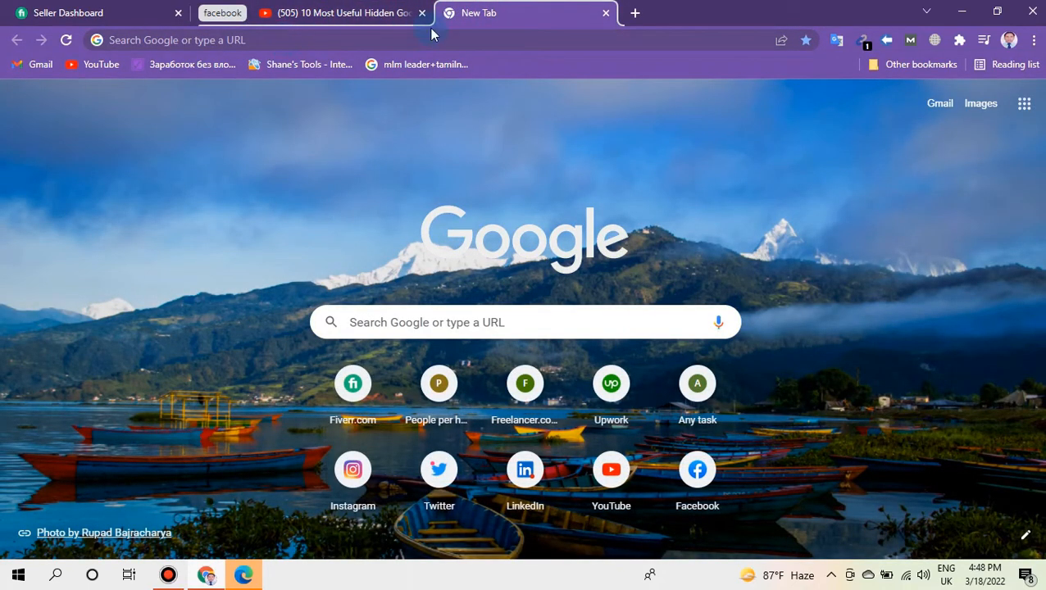
pyautogui.click(289, 43)
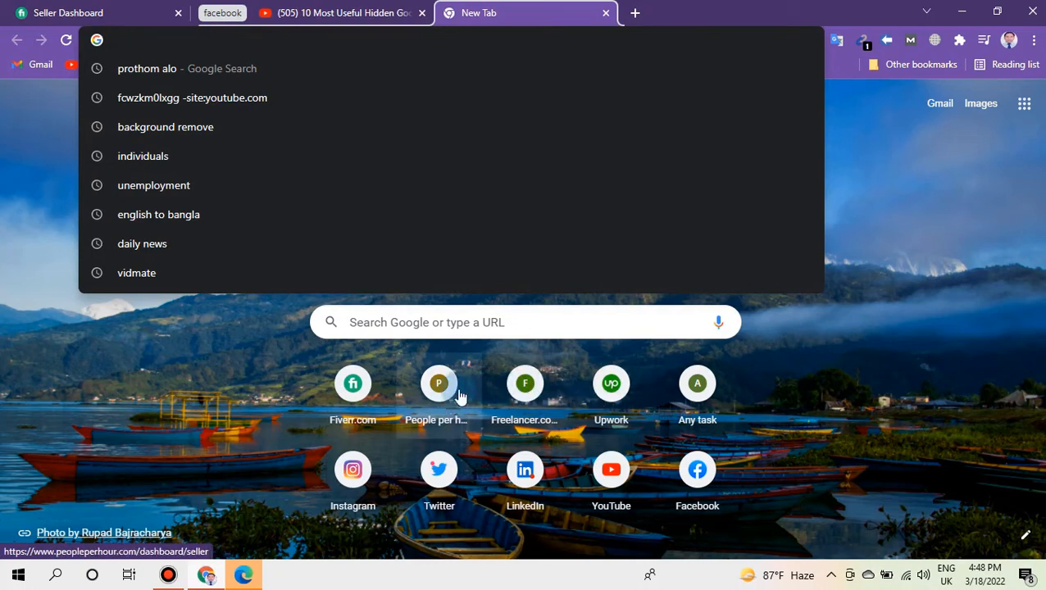
pyautogui.click(611, 389)
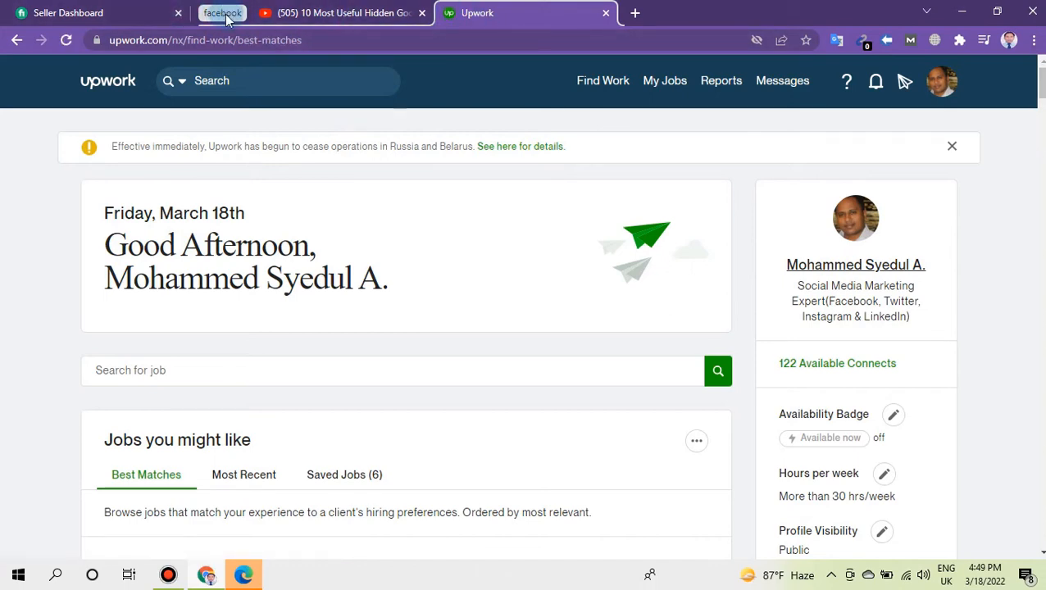
# Step: Collapse and expand the facebook tab group a few times, leaving it collapsed
pyautogui.click(213, 14)
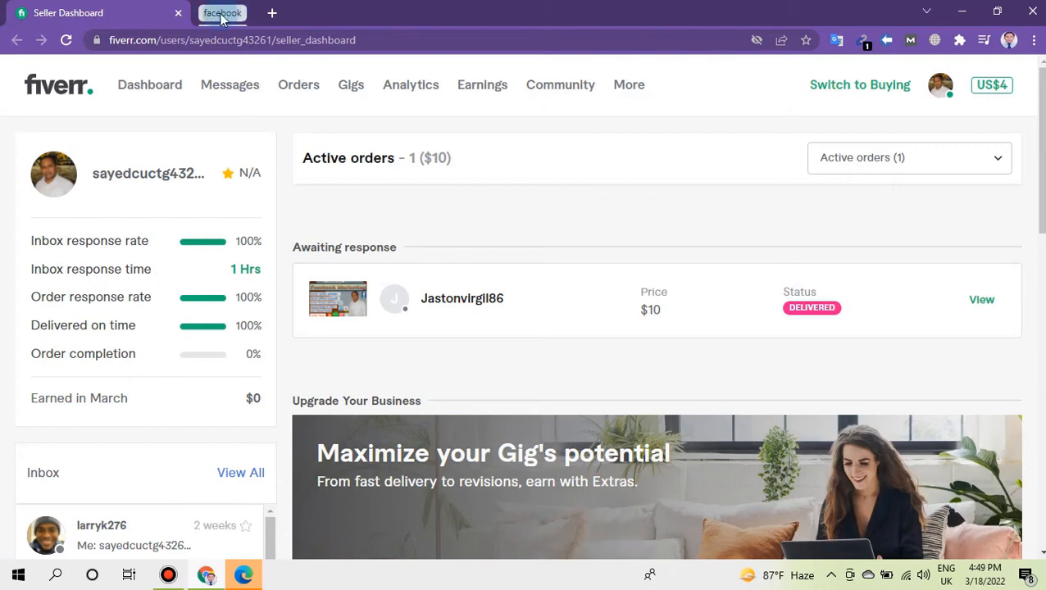
pyautogui.click(221, 14)
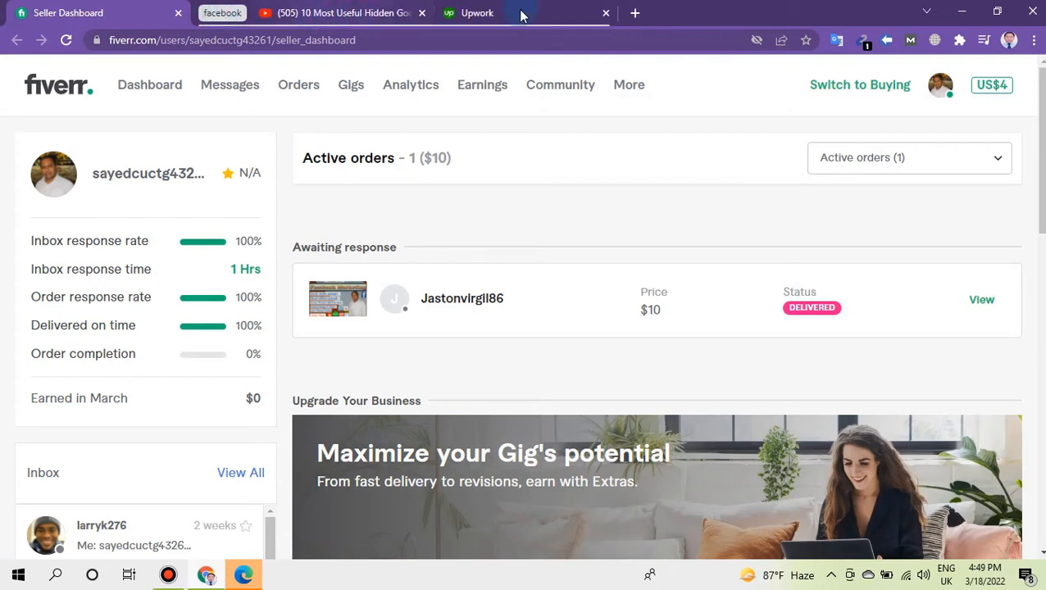
pyautogui.click(223, 13)
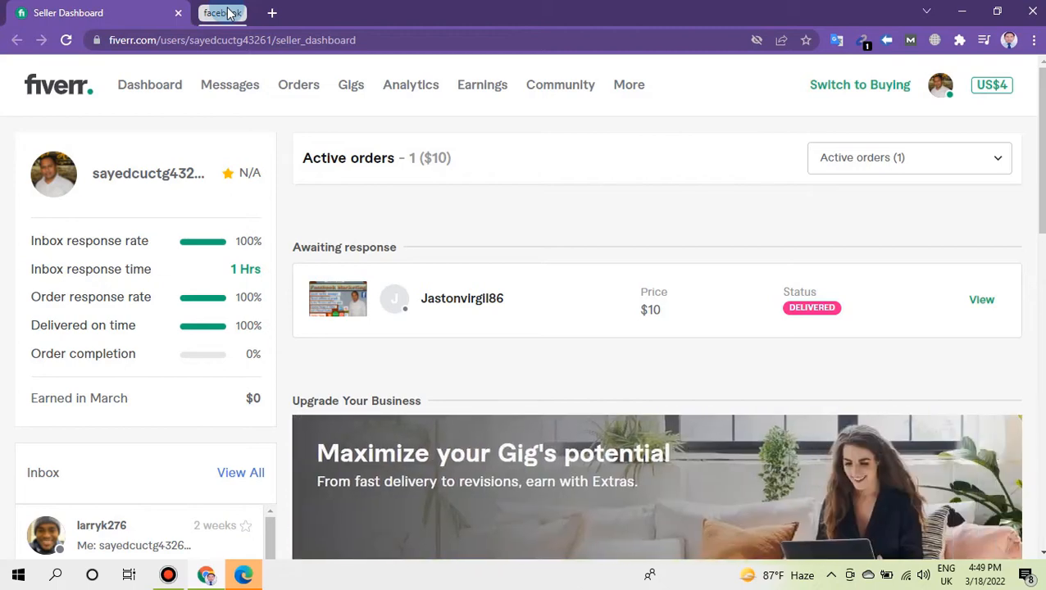
pyautogui.click(229, 13)
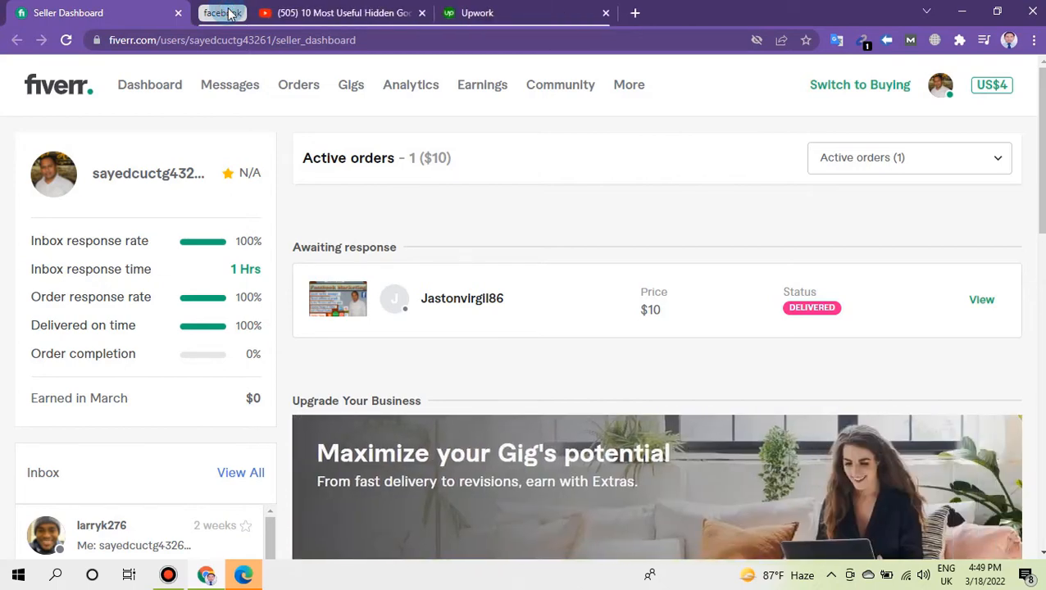
pyautogui.click(233, 14)
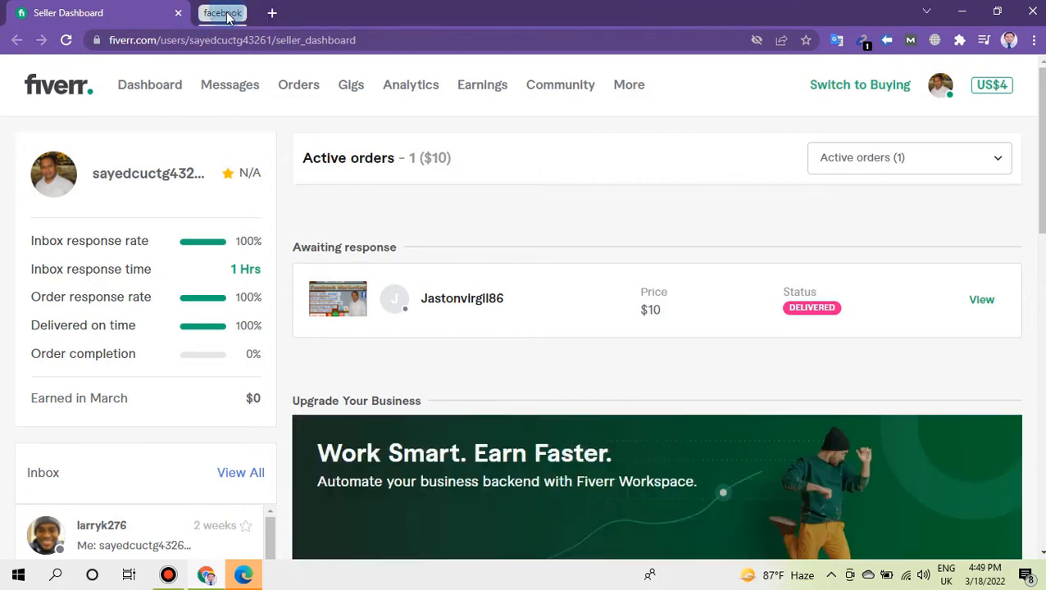
pyautogui.click(168, 573)
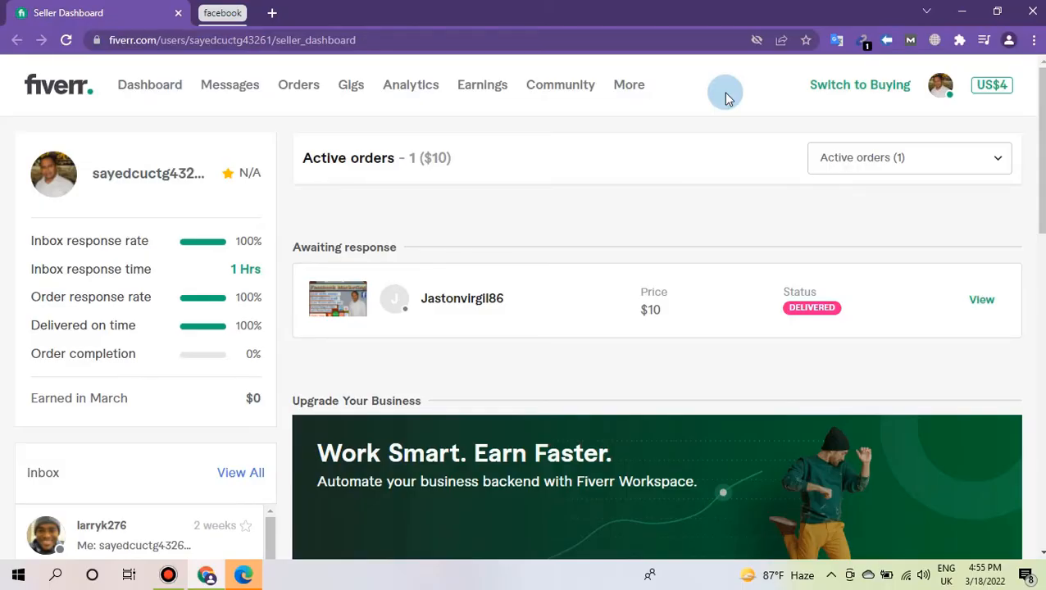
# Step: Start turning on sync for the browser profile and submit the saved account e-mail on the Google sign-in page
pyautogui.click(1009, 41)
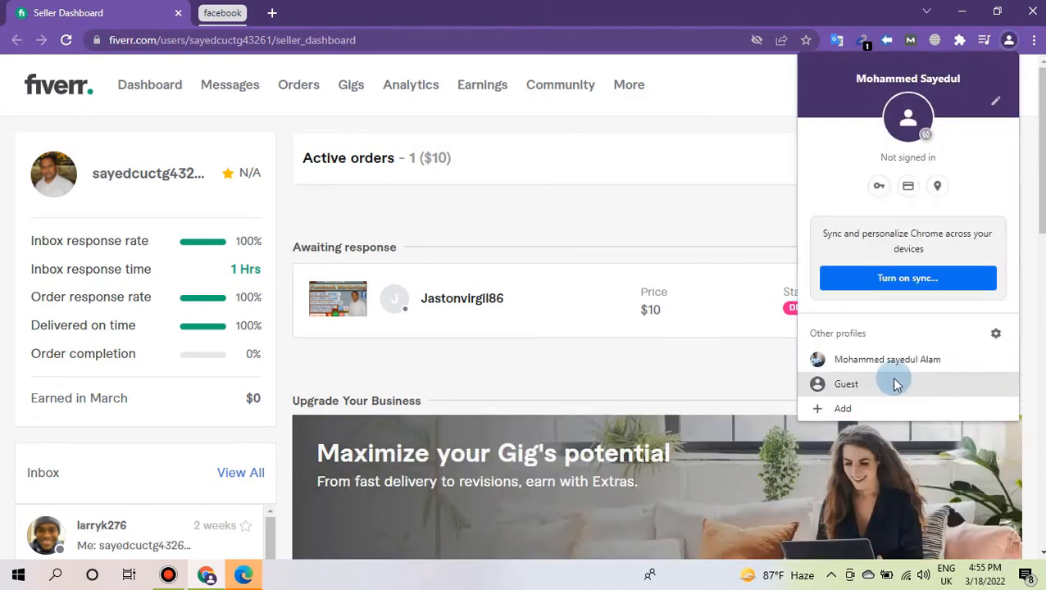
pyautogui.click(906, 279)
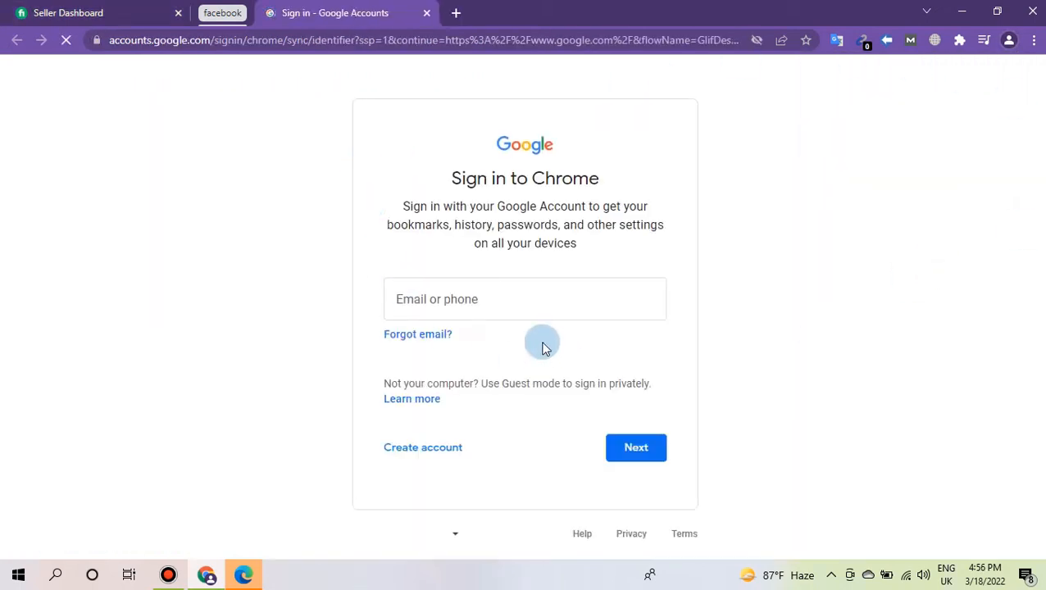
pyautogui.click(444, 297)
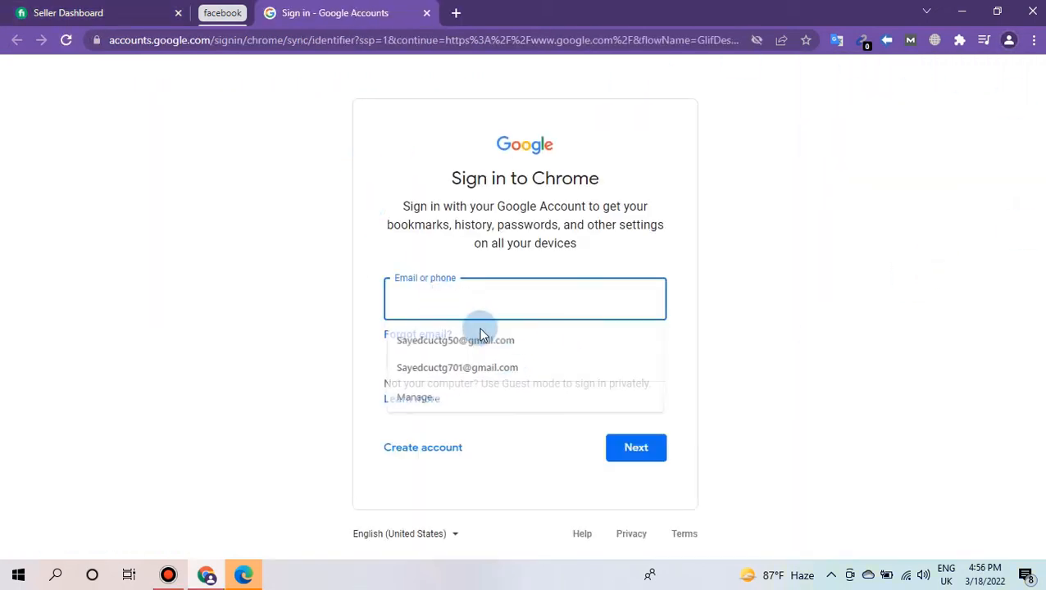
pyautogui.click(462, 305)
pyautogui.click(466, 343)
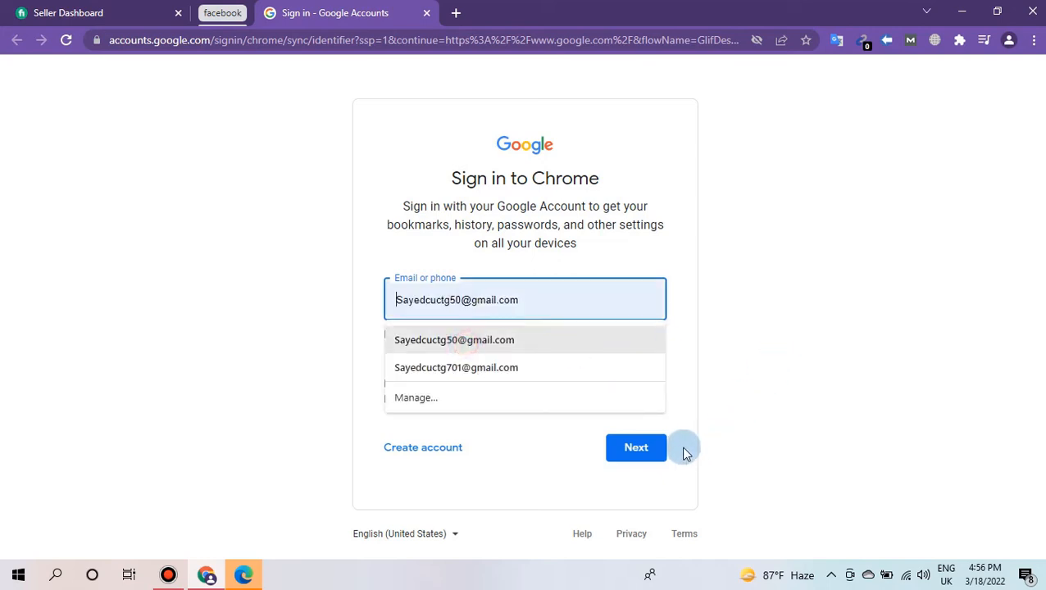
pyautogui.click(633, 456)
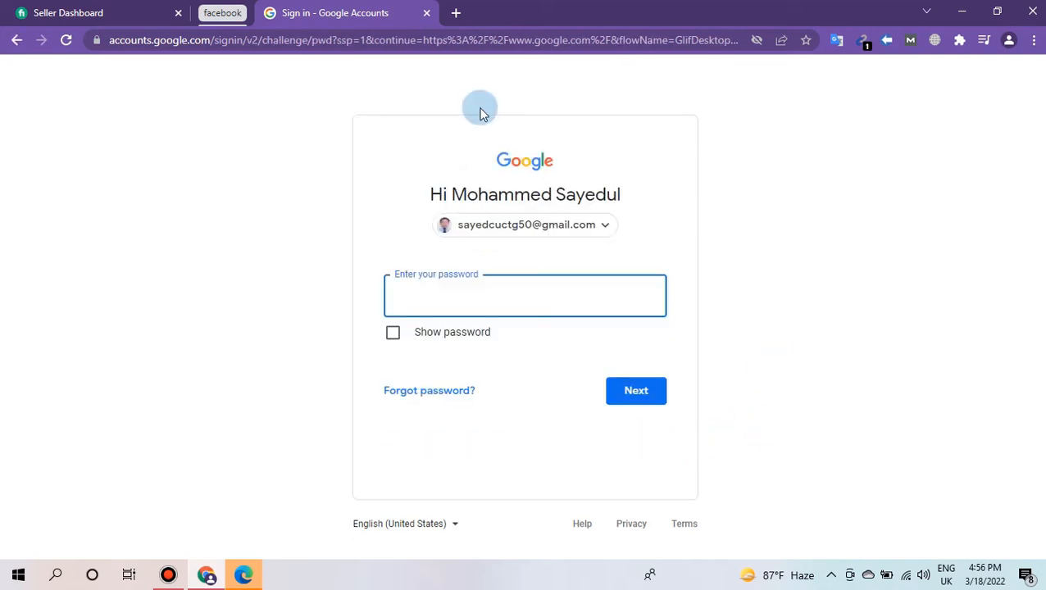
# Step: Open a new tab and customize it with the Classic Chrome background and the yellow and white colour theme
pyautogui.click(456, 14)
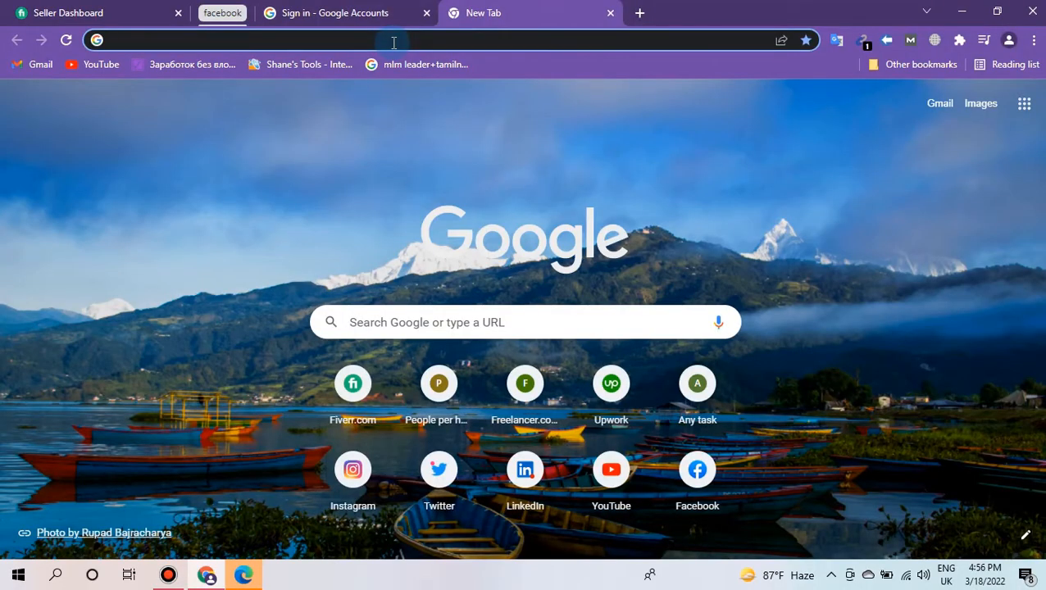
pyautogui.click(1025, 537)
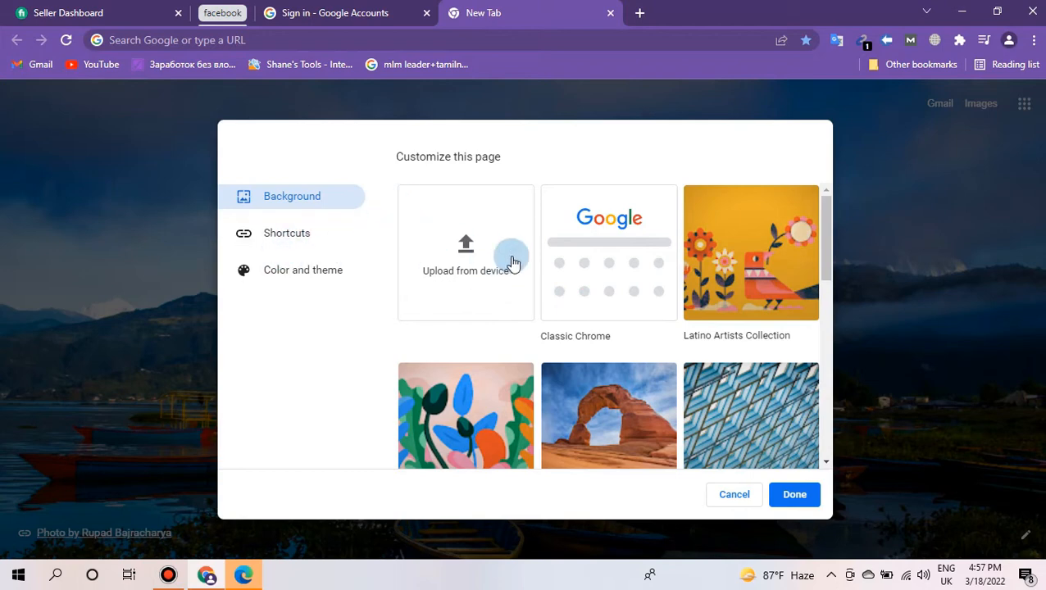
pyautogui.click(611, 272)
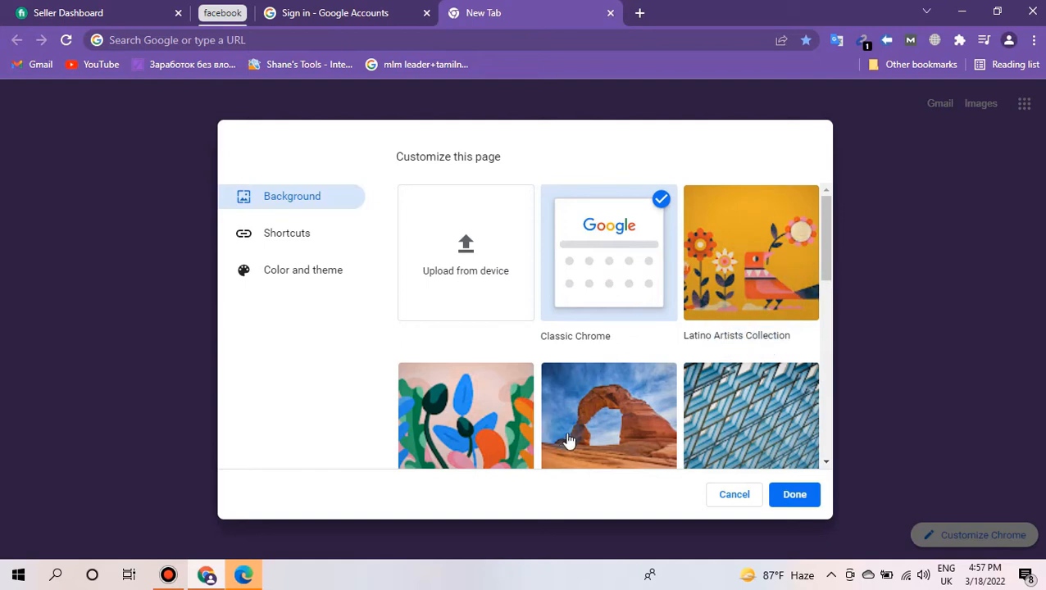
pyautogui.click(611, 425)
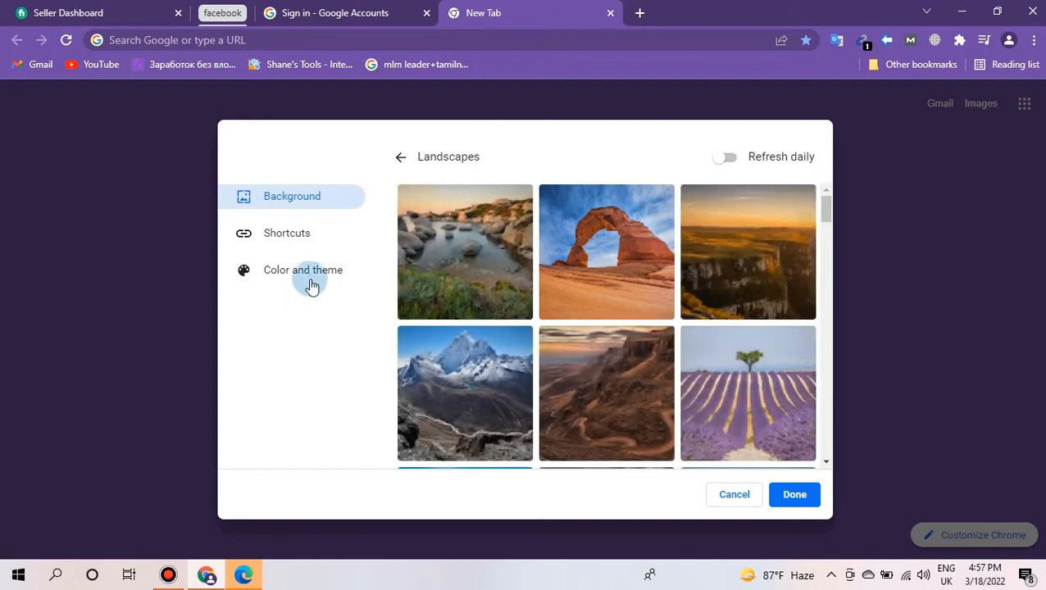
pyautogui.click(303, 272)
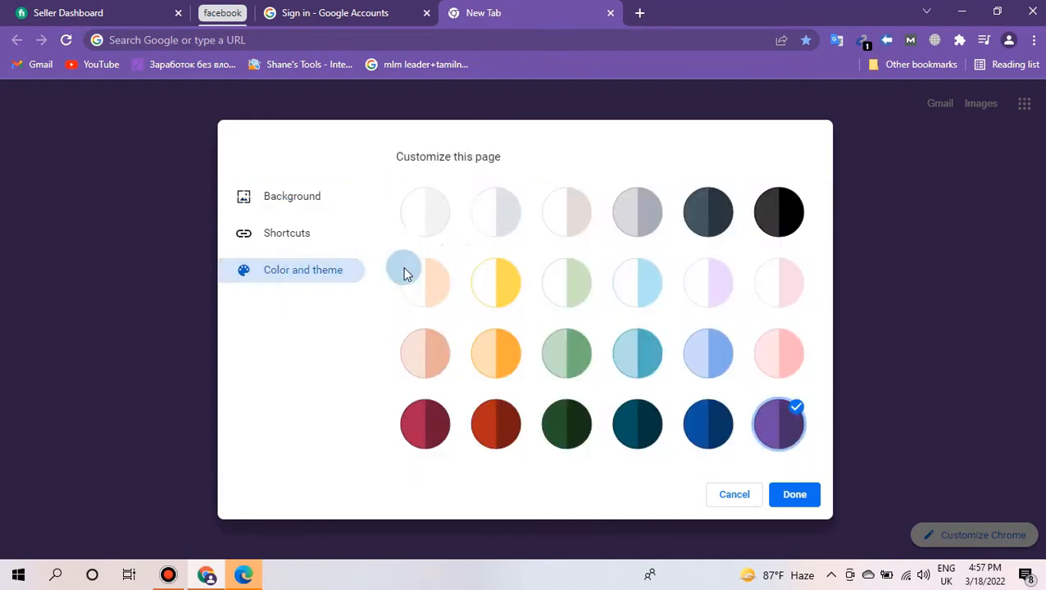
pyautogui.click(502, 294)
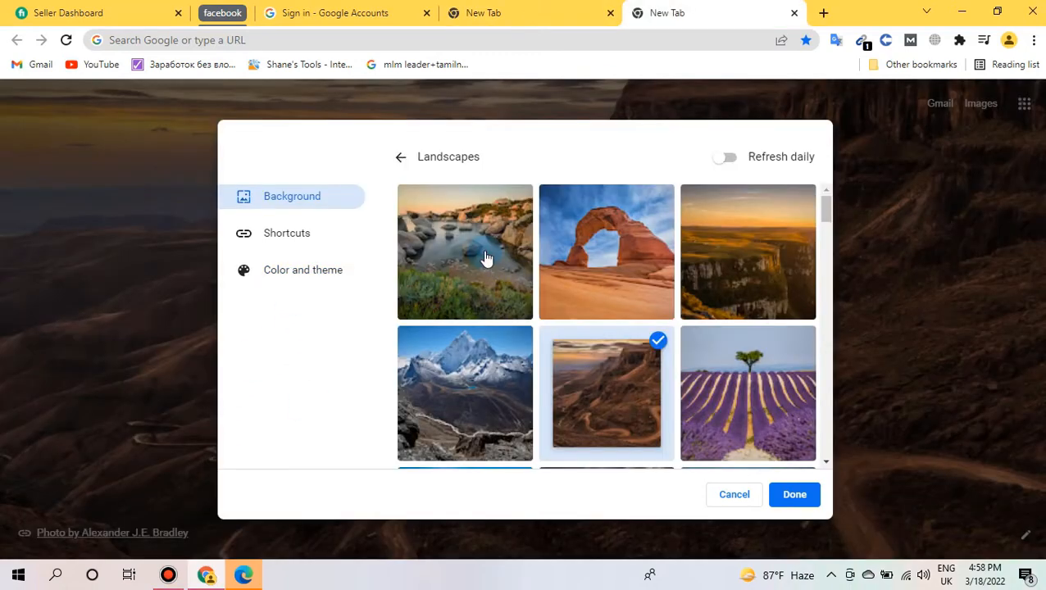
# Step: Set the new tab background to the rocky pool image from the Landscapes collection and apply the customization
pyautogui.click(485, 258)
pyautogui.click(797, 497)
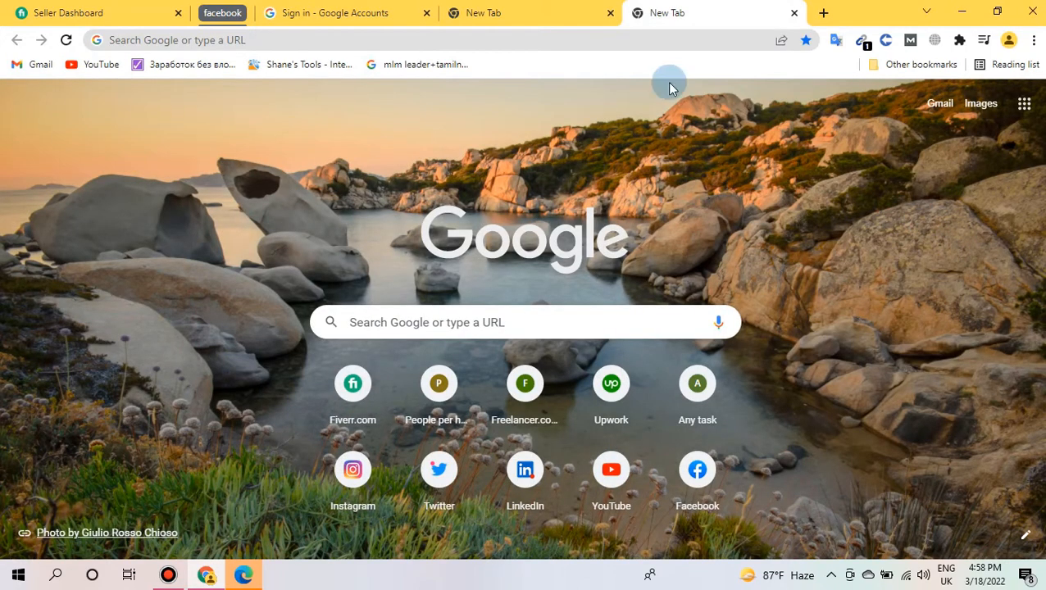
pyautogui.click(421, 318)
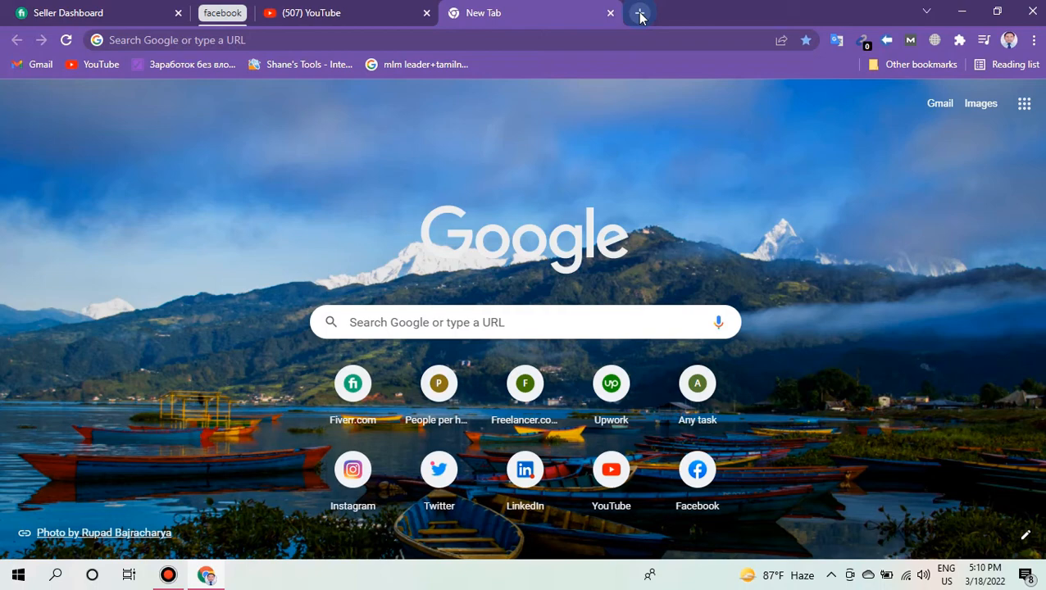
# Step: Open the browser's Task Manager, review the running tabs, subframes and extensions with their memory and CPU use, and close it
pyautogui.hotkey('shift', 'Escape')
pyautogui.scroll(-1, 577, 326)
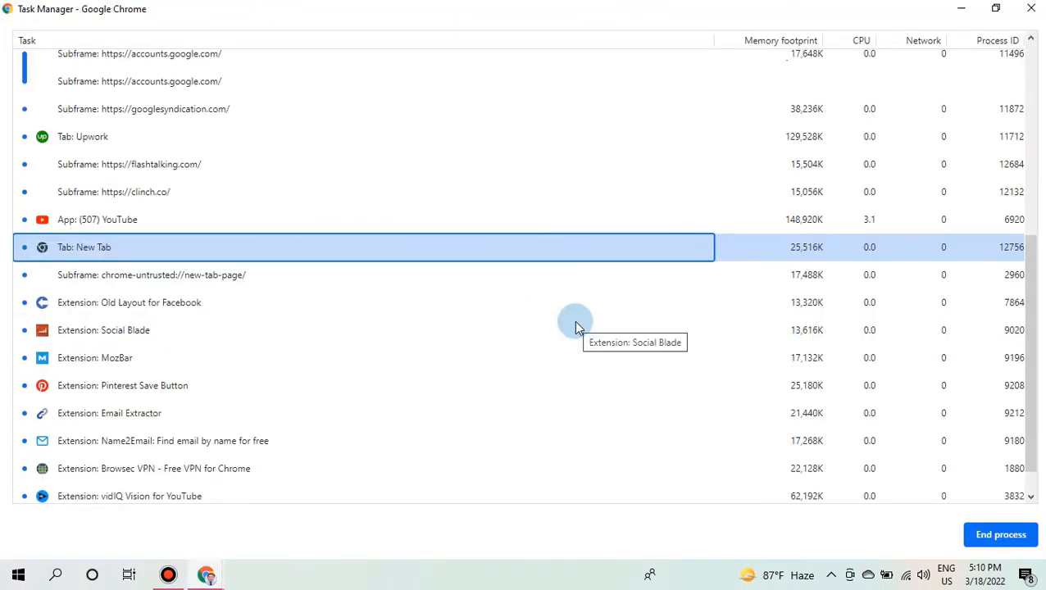
pyautogui.scroll(3, 492, 197)
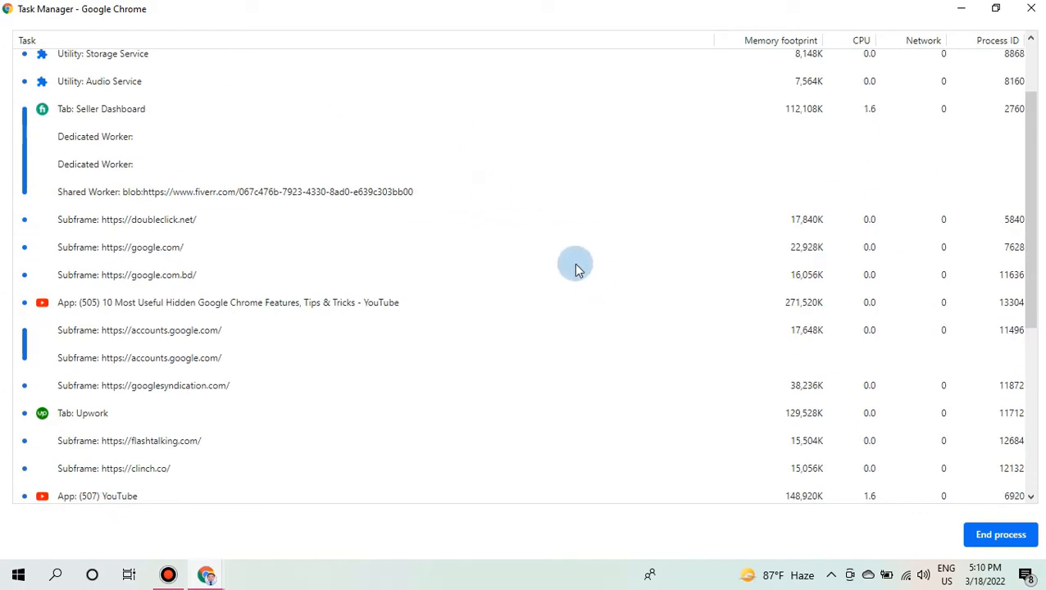
pyautogui.scroll(1, 574, 262)
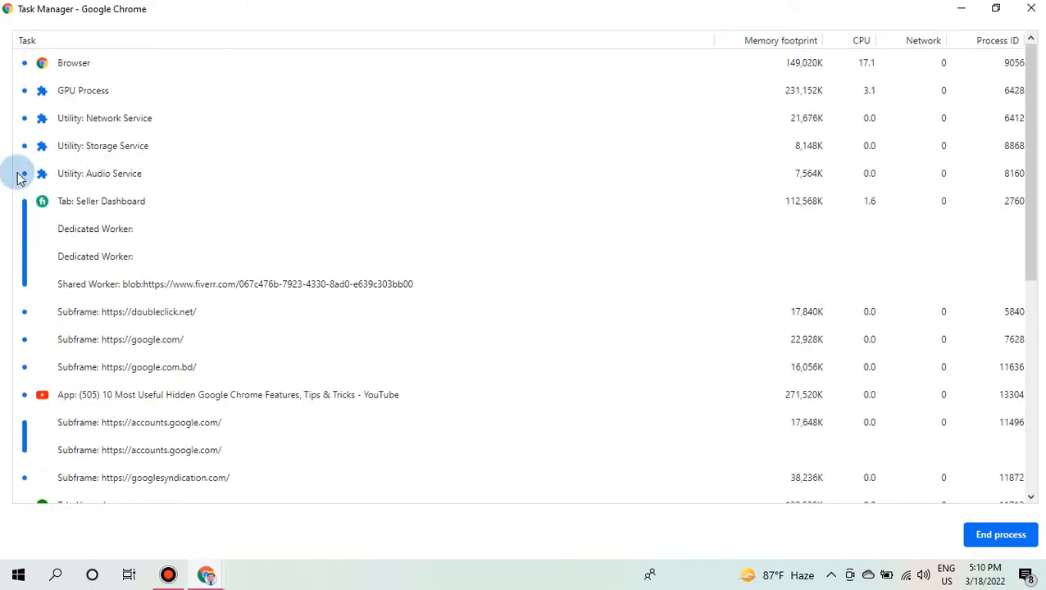
pyautogui.moveTo(1031, 164); pyautogui.dragTo(1028, 128)
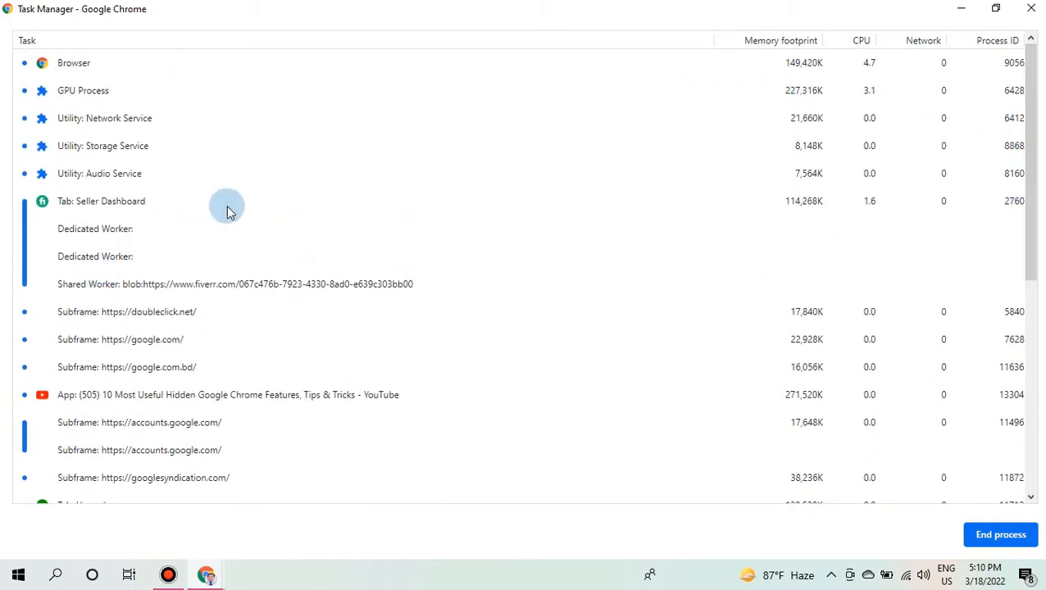
pyautogui.scroll(-2, 259, 256)
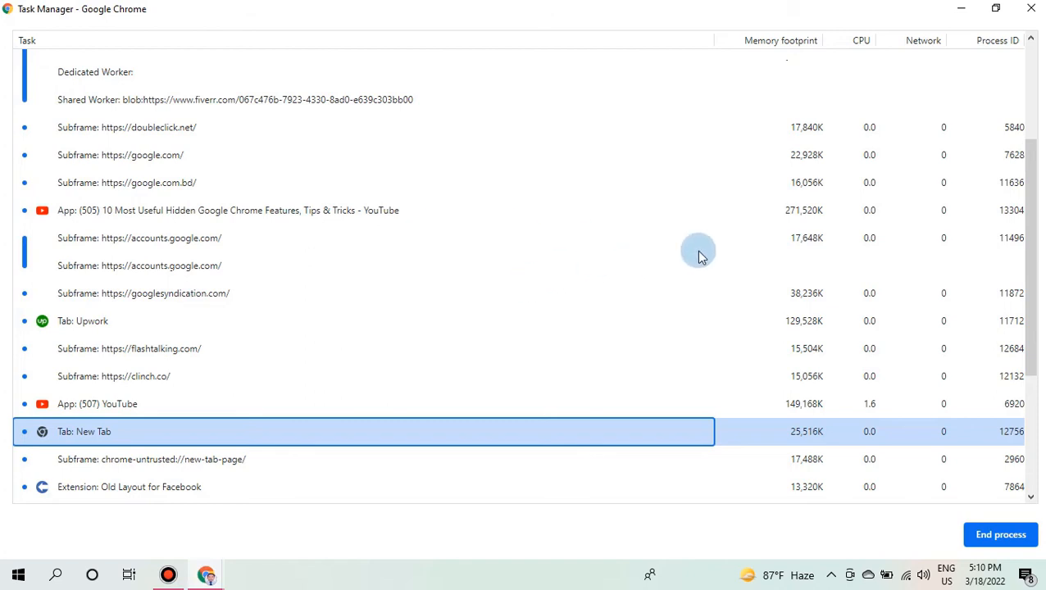
pyautogui.moveTo(1032, 238); pyautogui.dragTo(1032, 354)
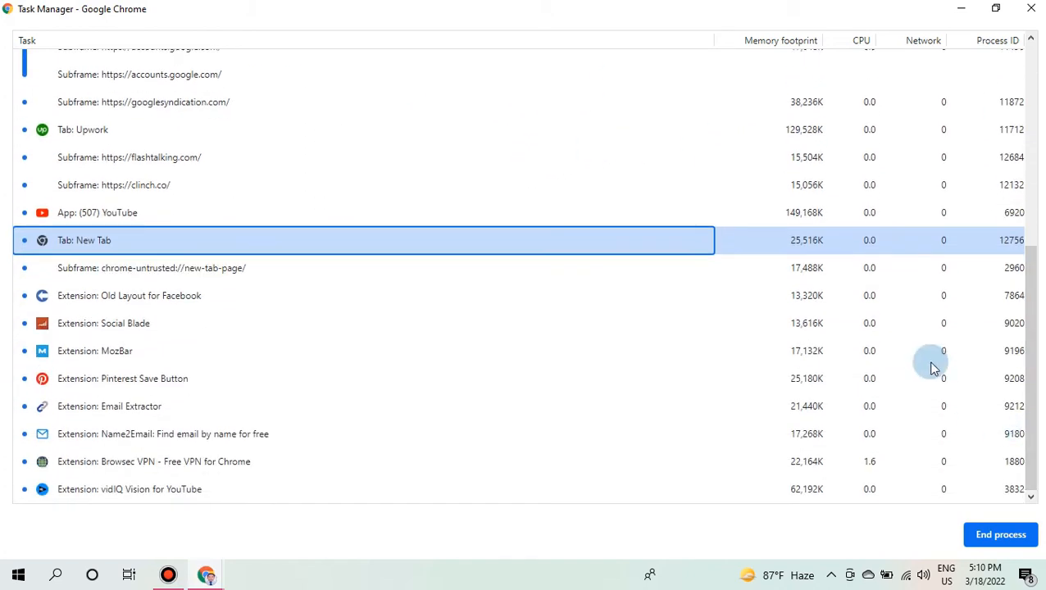
pyautogui.click(1032, 11)
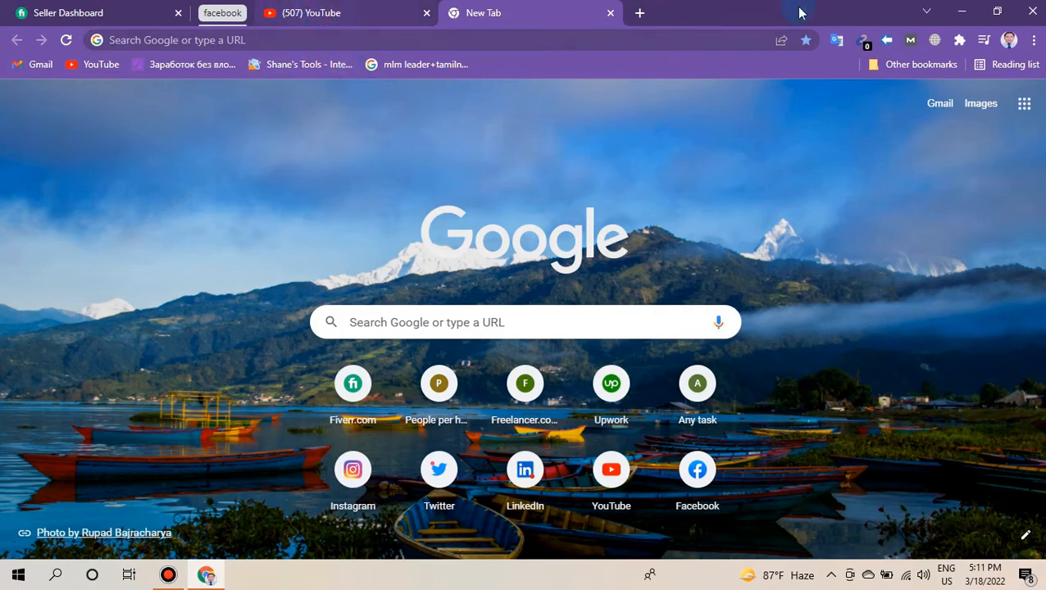
# Step: Create a desktop shortcut named YouTube for the open YouTube home page, leaving Open as window off
pyautogui.click(962, 11)
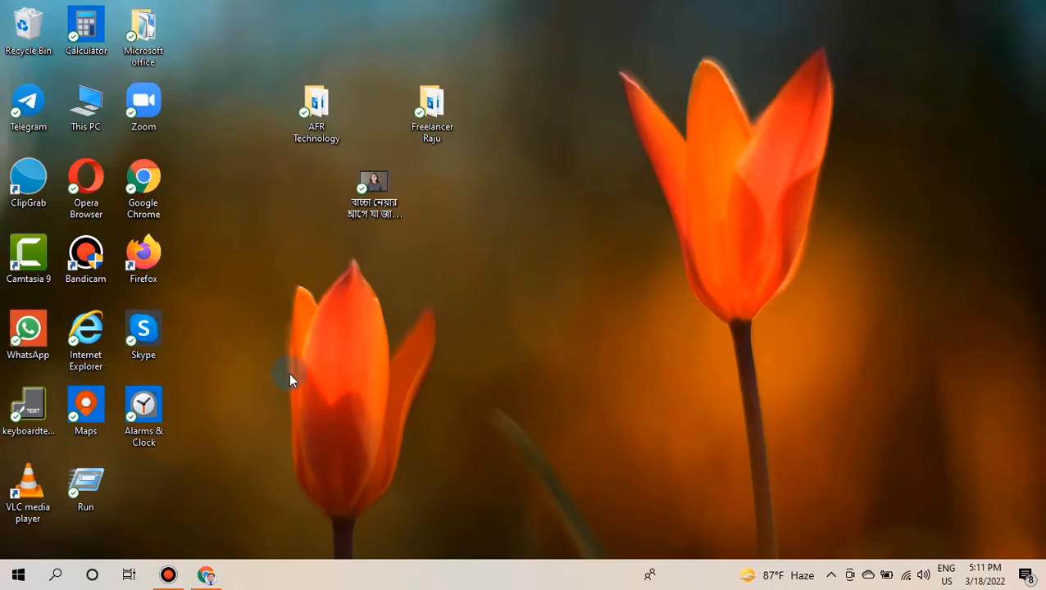
pyautogui.click(206, 574)
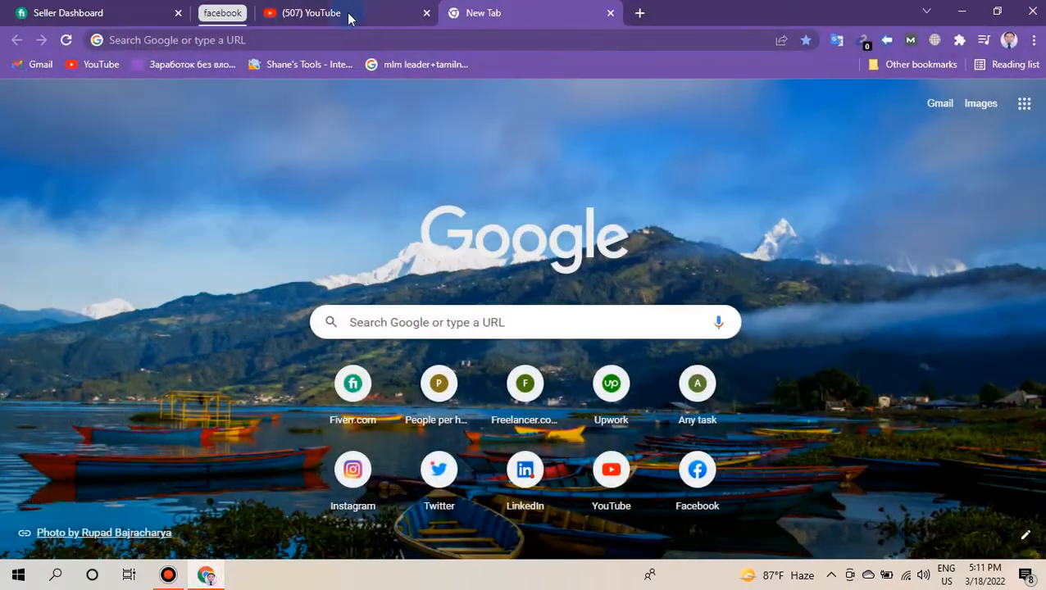
pyautogui.click(345, 13)
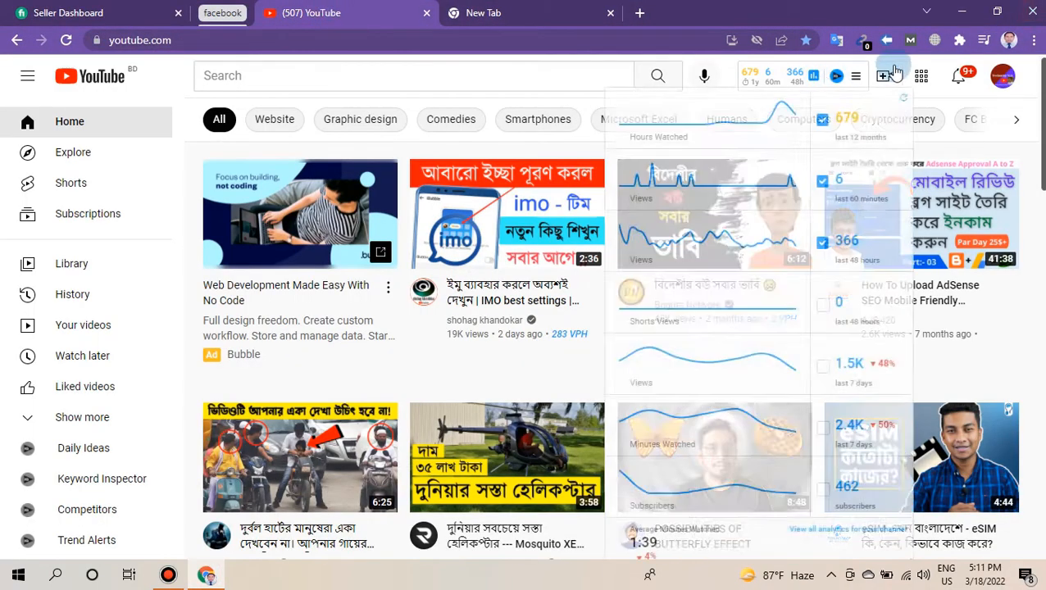
pyautogui.click(1033, 42)
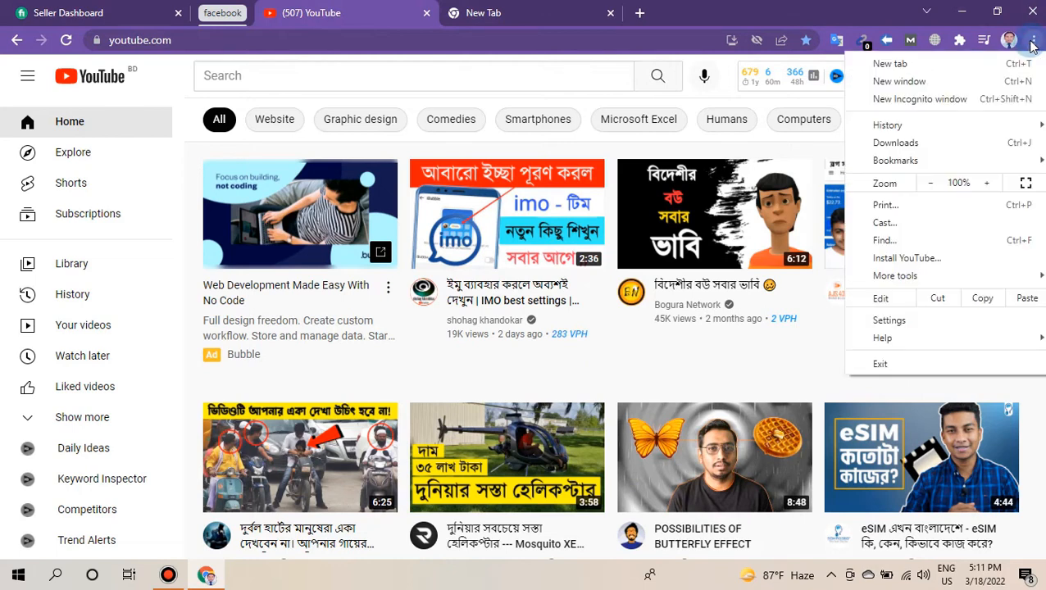
pyautogui.moveTo(902, 279)
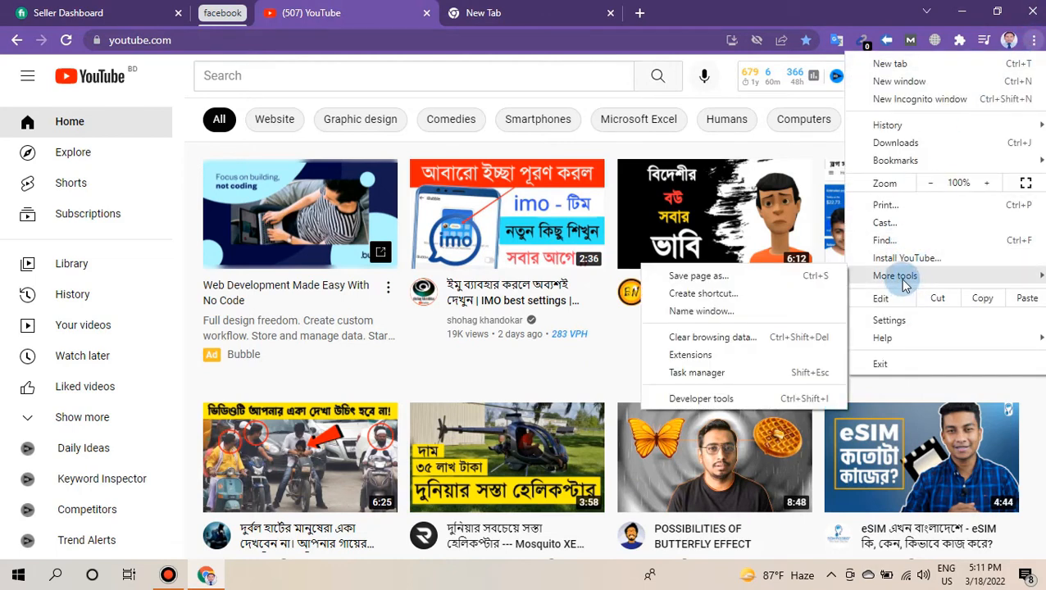
pyautogui.click(702, 297)
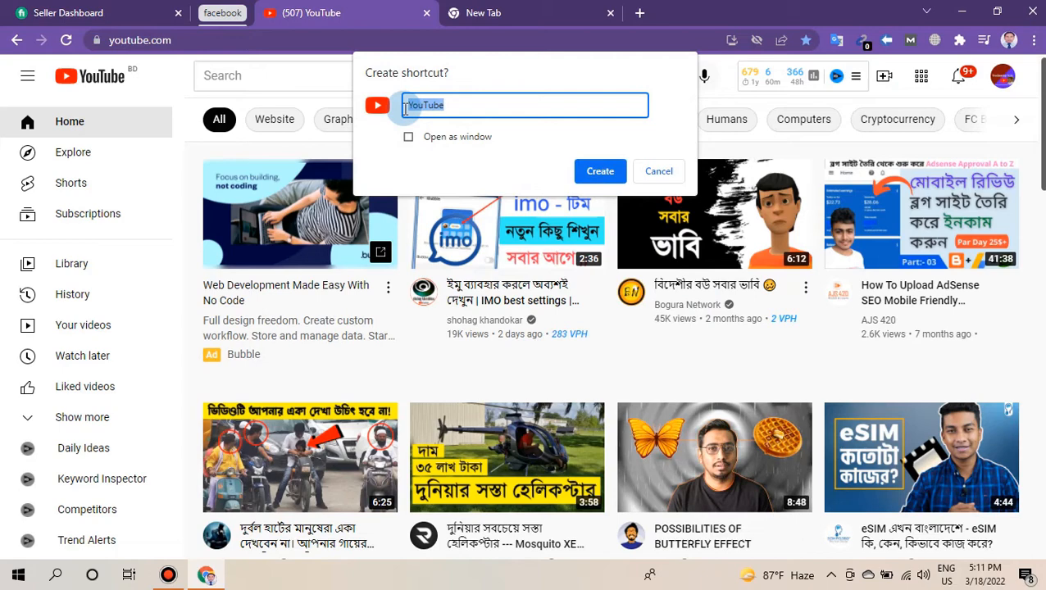
pyautogui.click(599, 172)
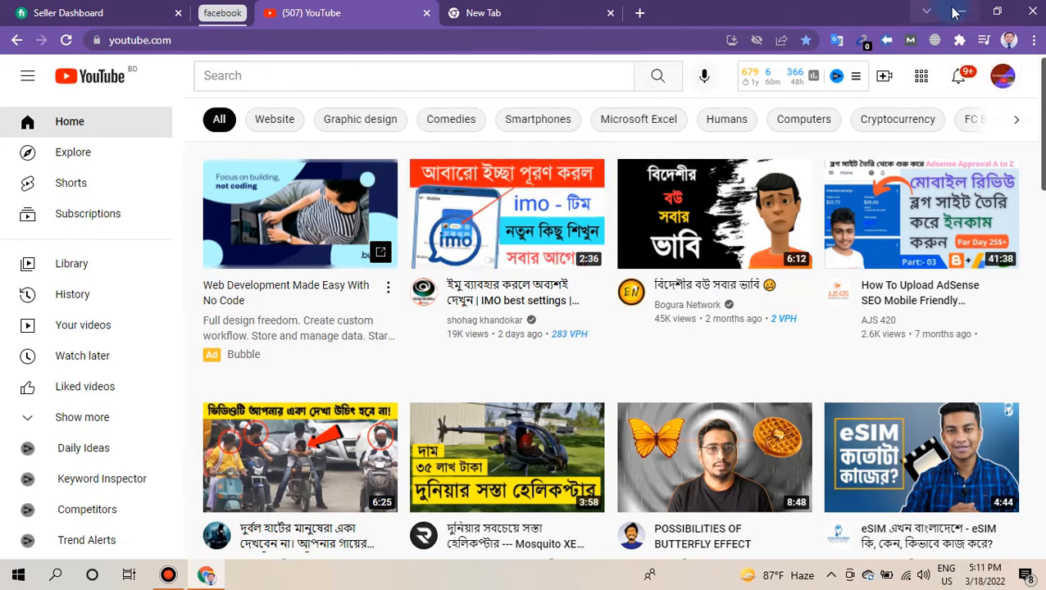
# Step: Move the YouTube desktop shortcut to the empty spot in the top row beyond Microsoft office, and return to the browser
pyautogui.click(964, 13)
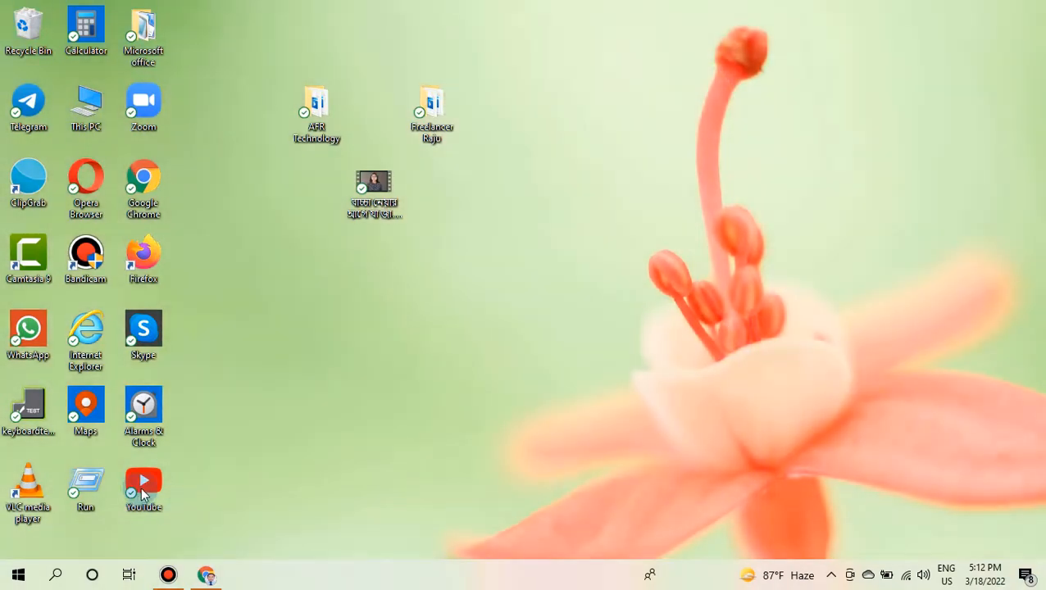
pyautogui.moveTo(159, 488); pyautogui.dragTo(238, 13)
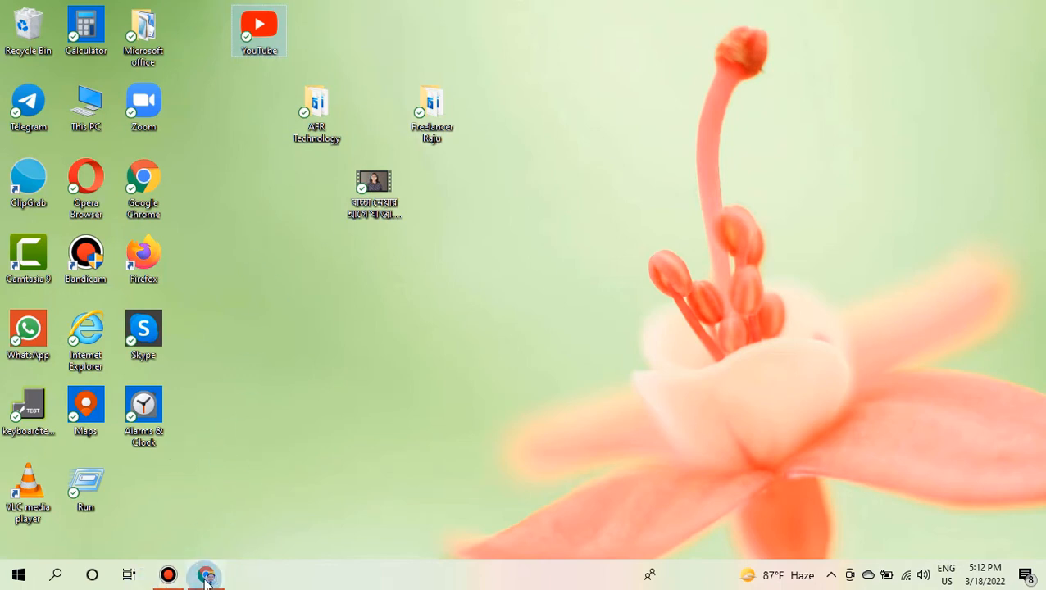
pyautogui.click(206, 575)
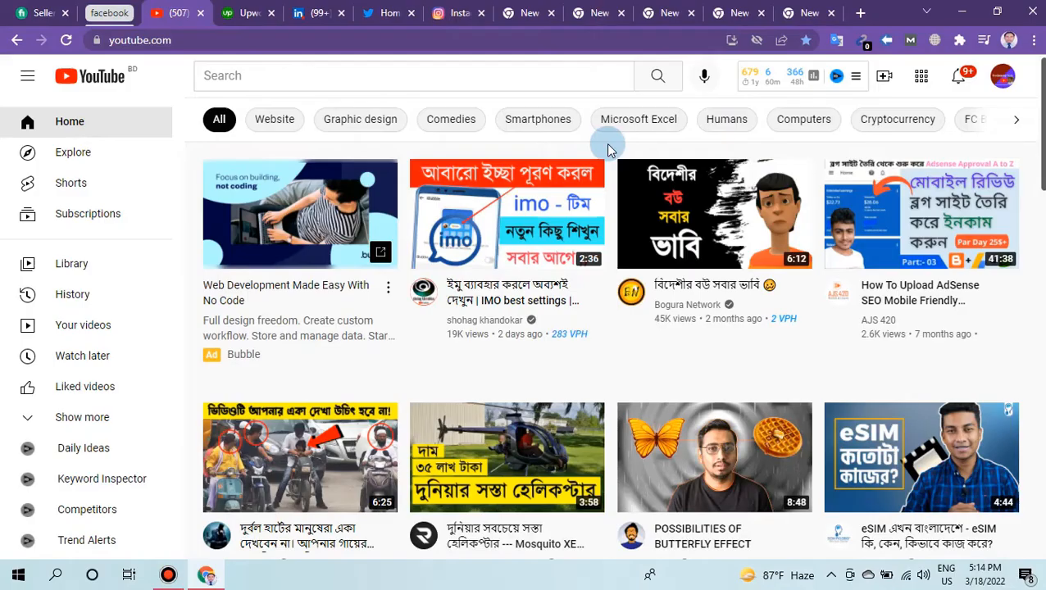
# Step: Switch directly between the Upwork, LinkedIn and Twitter tabs
pyautogui.click(264, 15)
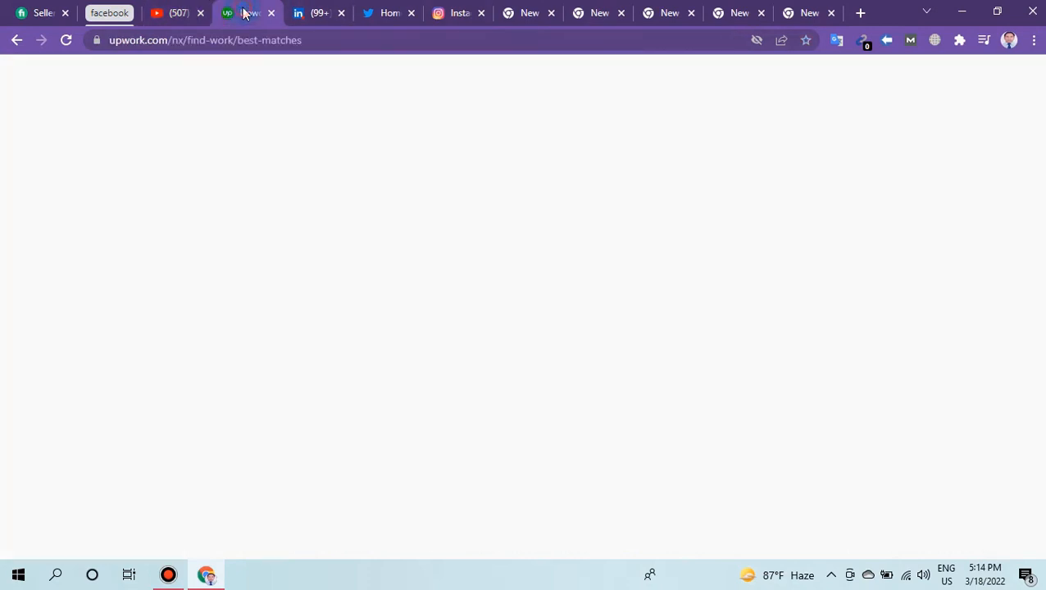
pyautogui.click(308, 15)
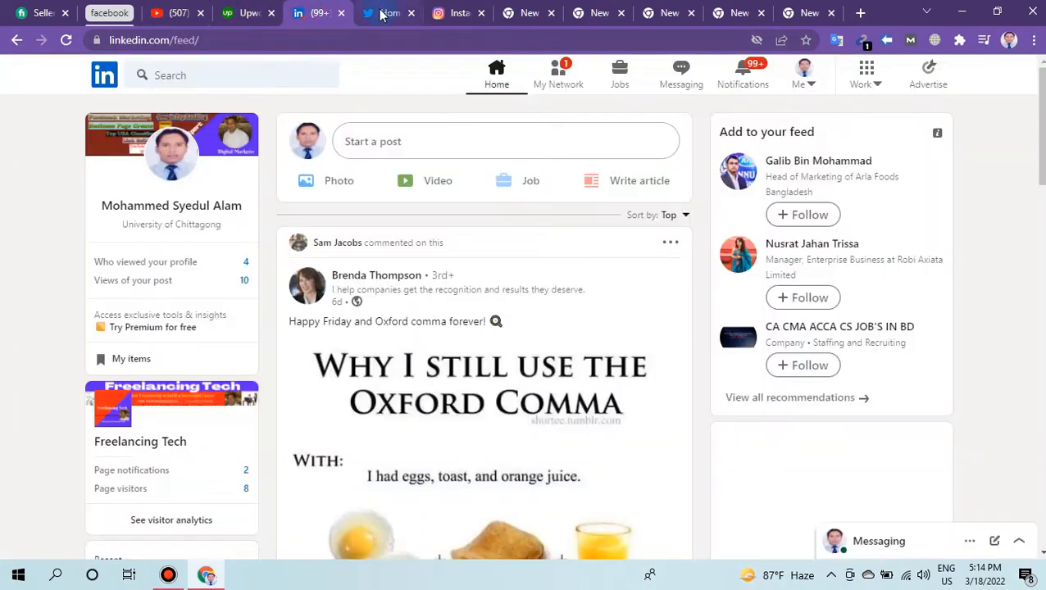
pyautogui.click(385, 13)
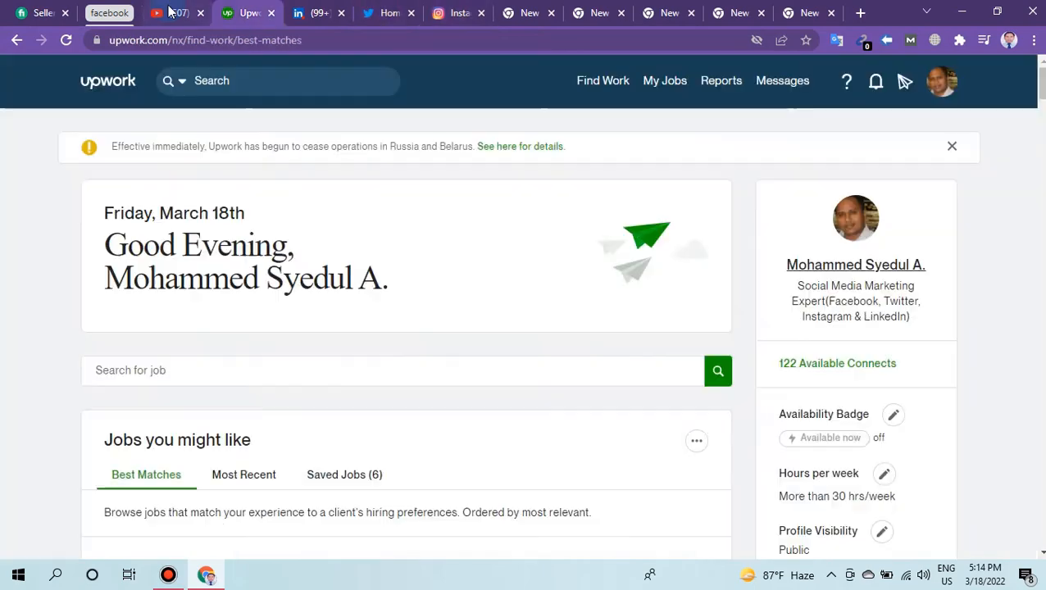
# Step: Cycle forward one tab at a time from Upwork through the social media tabs to the New Tab pages
pyautogui.hotkey('ctrl', 'Tab')
pyautogui.hotkey('ctrl', 'Tab')
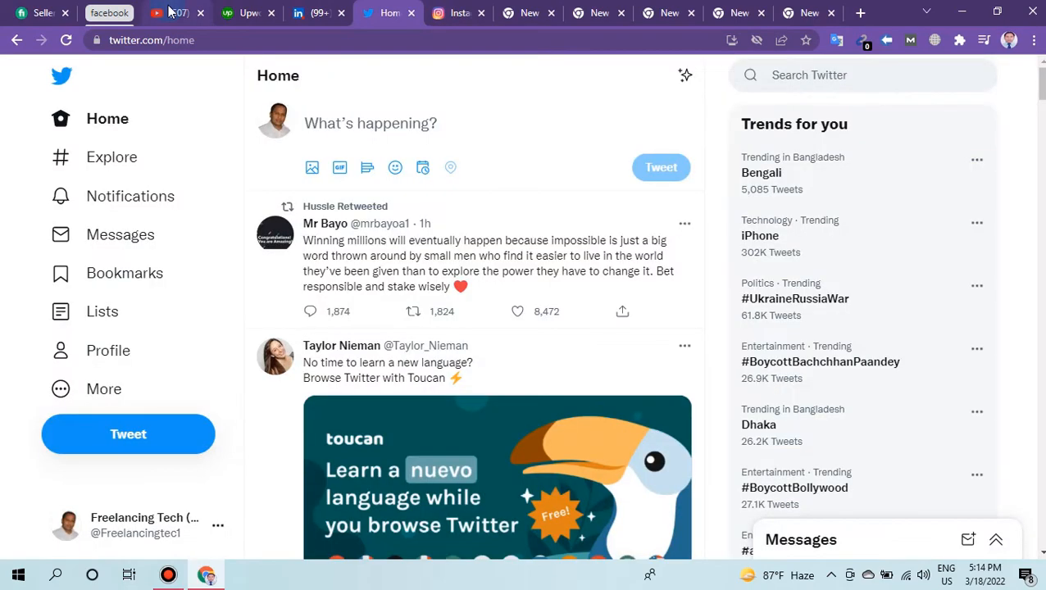
pyautogui.hotkey('ctrl', 'Tab')
pyautogui.hotkey('ctrl', 'Tab')
pyautogui.hotkey('ctrl', 'Tab')
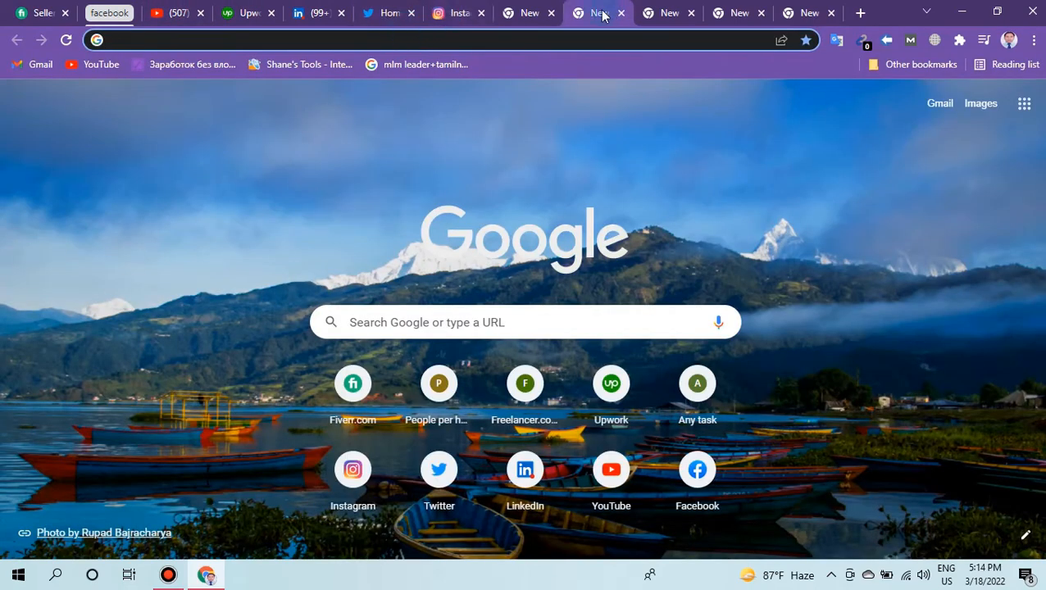
pyautogui.hotkey('ctrl', 'Tab')
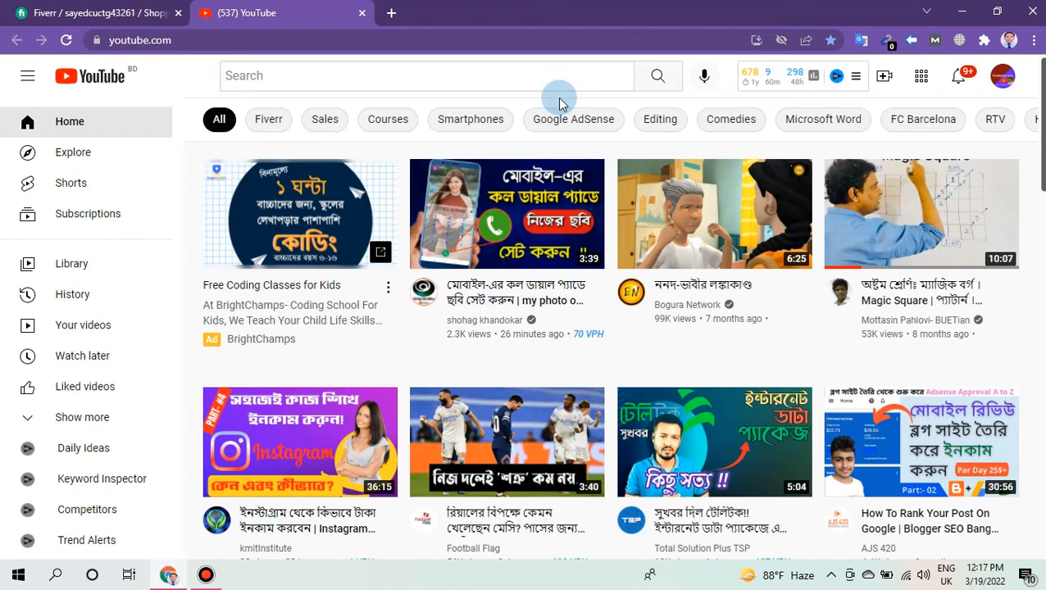
# Step: Open the full browsing history page, look through today's visited pages, and close it
pyautogui.hotkey('ctrl', 'h')
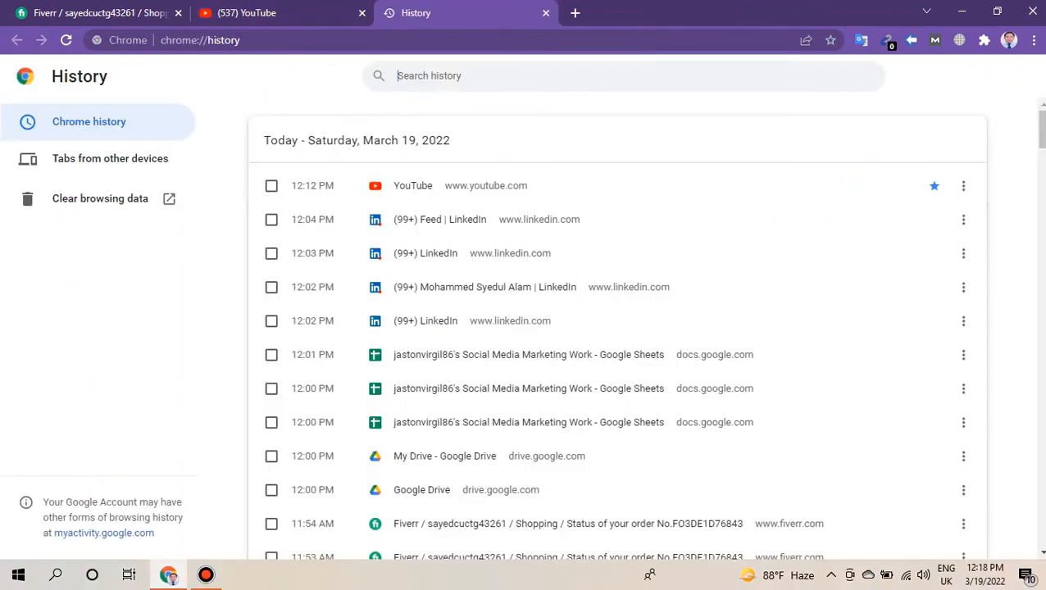
pyautogui.scroll(-3, 308, 411)
pyautogui.scroll(-3, 308, 412)
pyautogui.scroll(7, 308, 411)
pyautogui.moveTo(1042, 133)
pyautogui.mouseDown()
pyautogui.moveTo(1042, 159)
pyautogui.moveTo(1042, 132)
pyautogui.mouseUp()
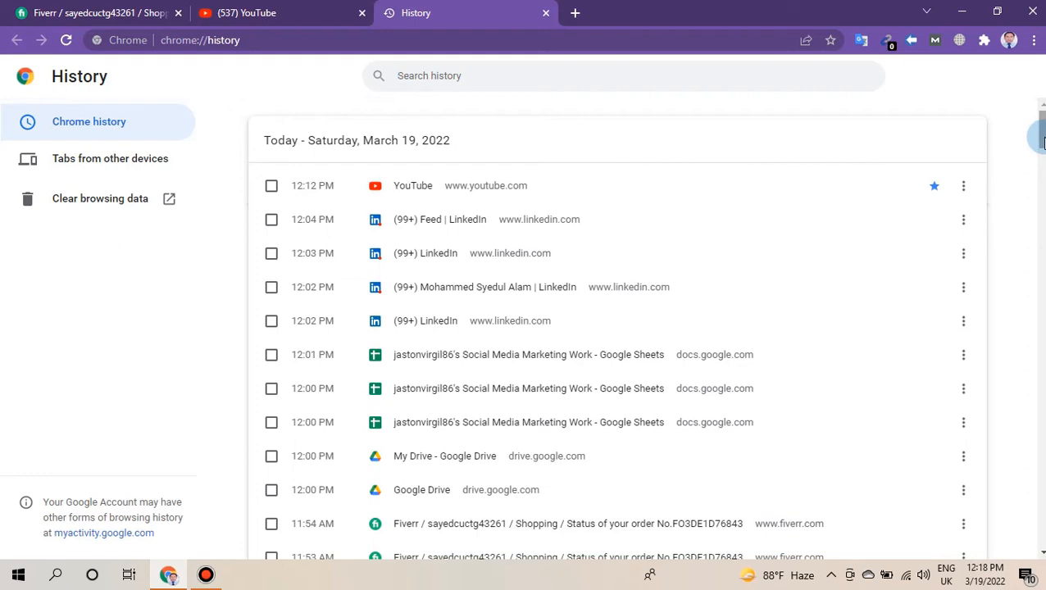
pyautogui.click(543, 13)
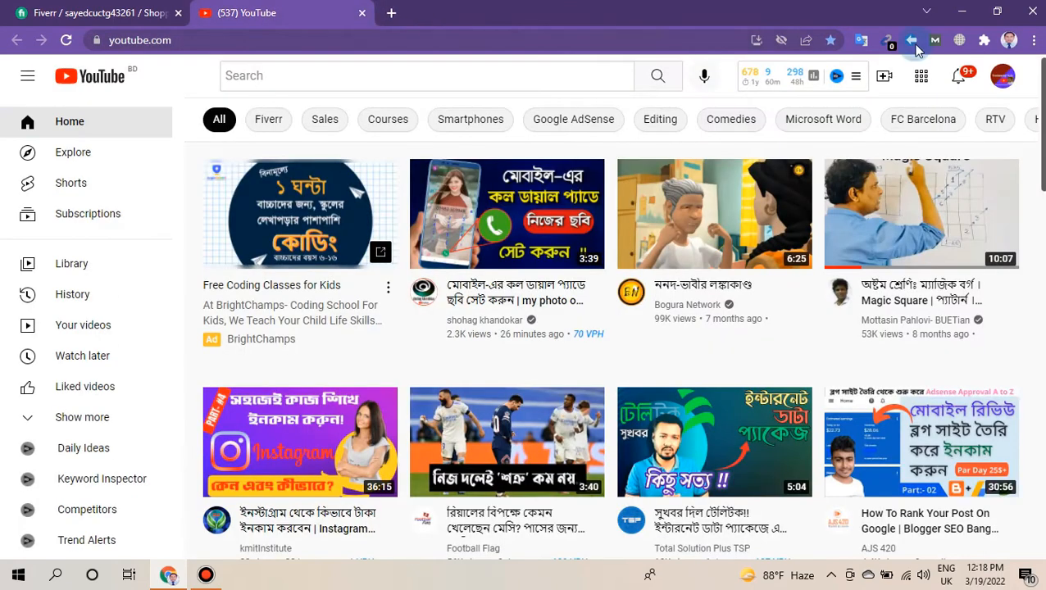
# Step: View the list of recently closed tabs and tabs from other devices, and dismiss it
pyautogui.click(1034, 40)
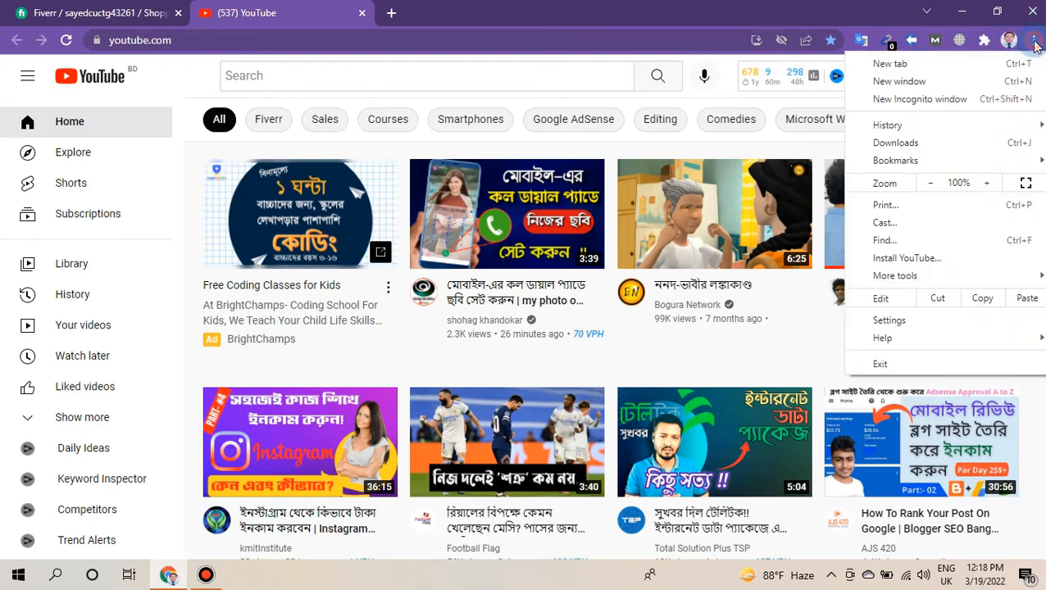
pyautogui.click(901, 127)
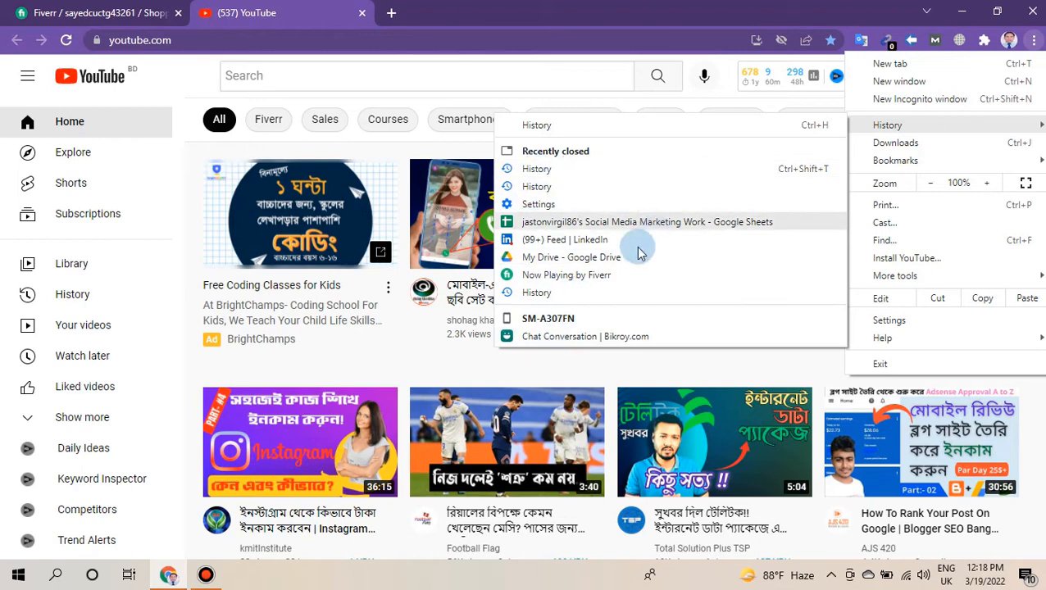
pyautogui.click(575, 22)
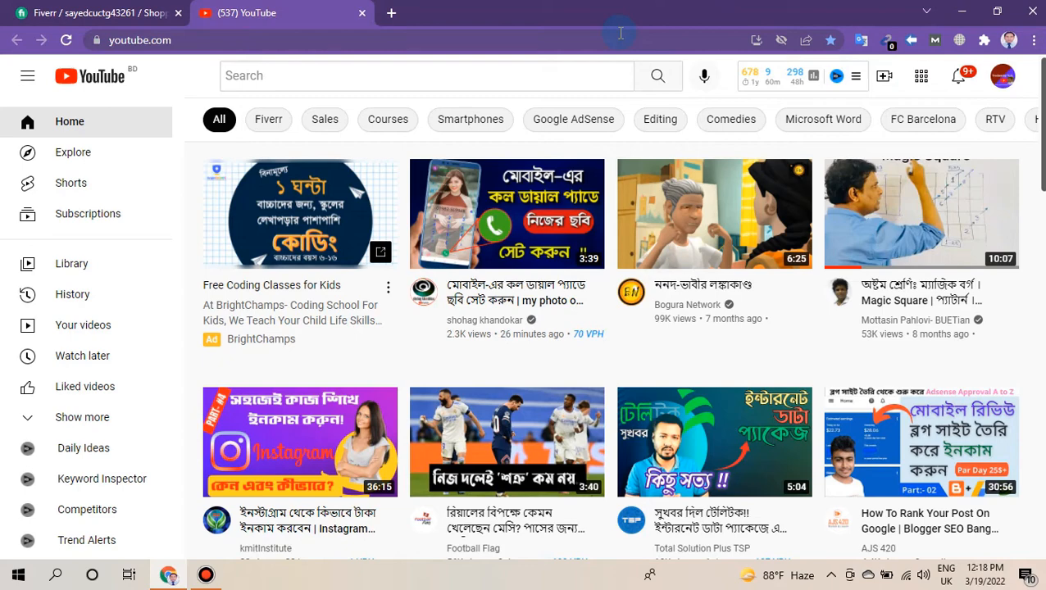
# Step: Open the Clear browsing data settings, review the time range options, and choose Last hour
pyautogui.hotkey('ctrl', 'shift', 'Delete')
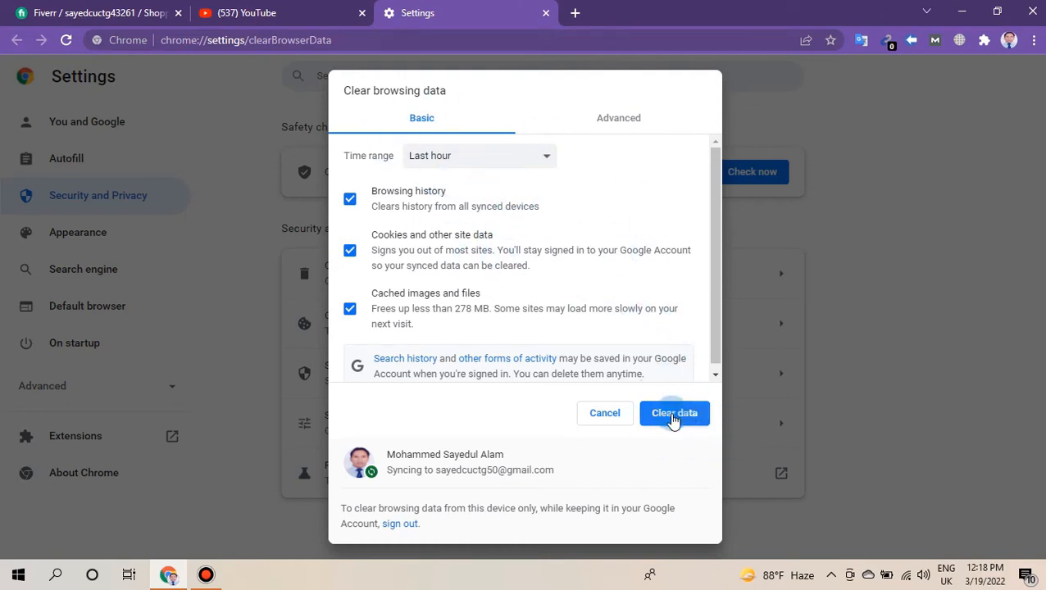
pyautogui.click(548, 157)
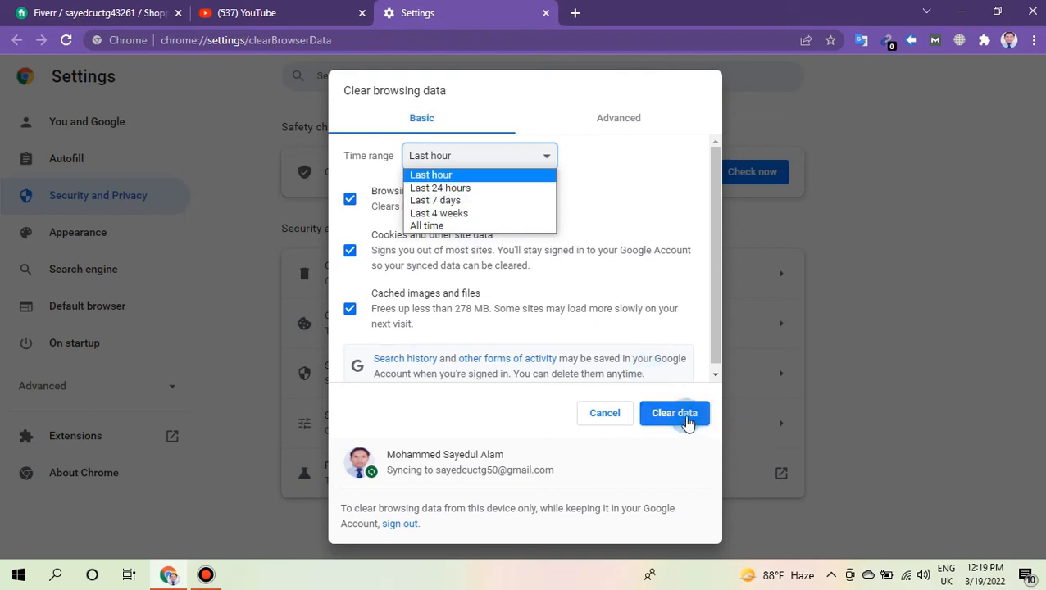
pyautogui.press('End')
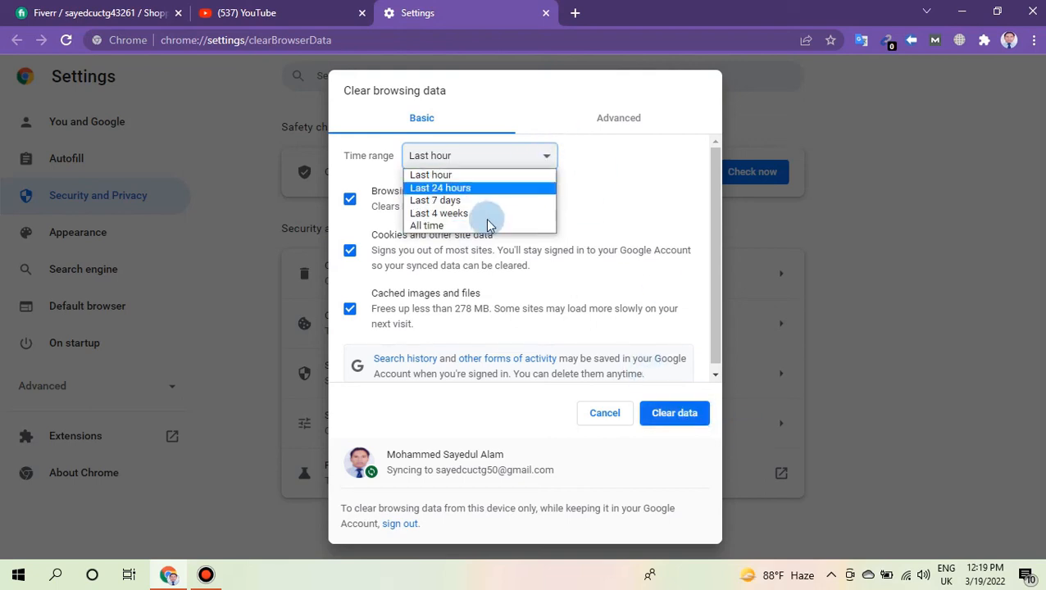
pyautogui.click(437, 176)
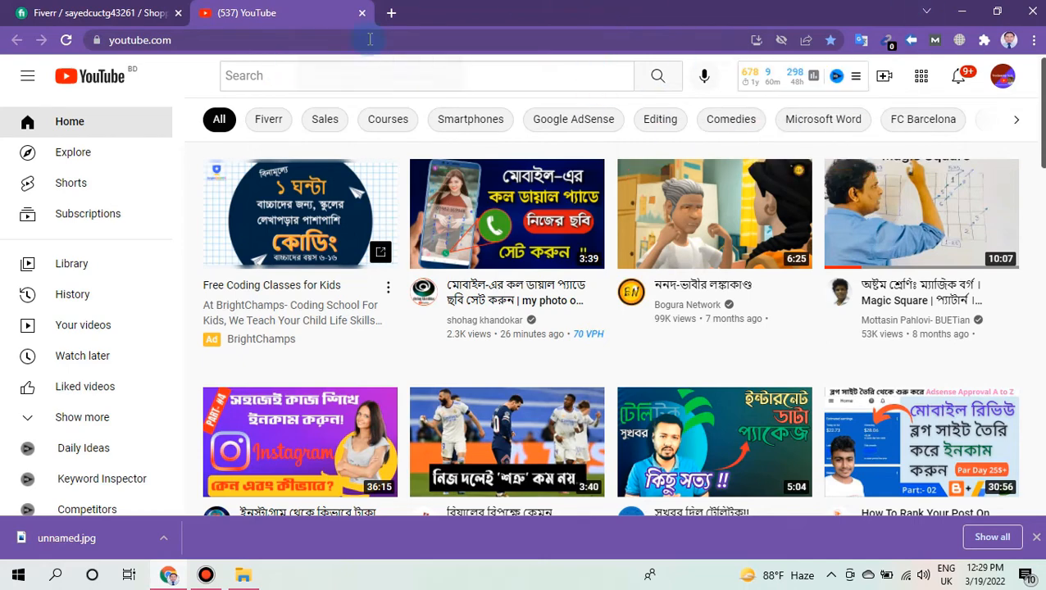
# Step: Open a new tab and close it again
pyautogui.hotkey('ctrl', 't')
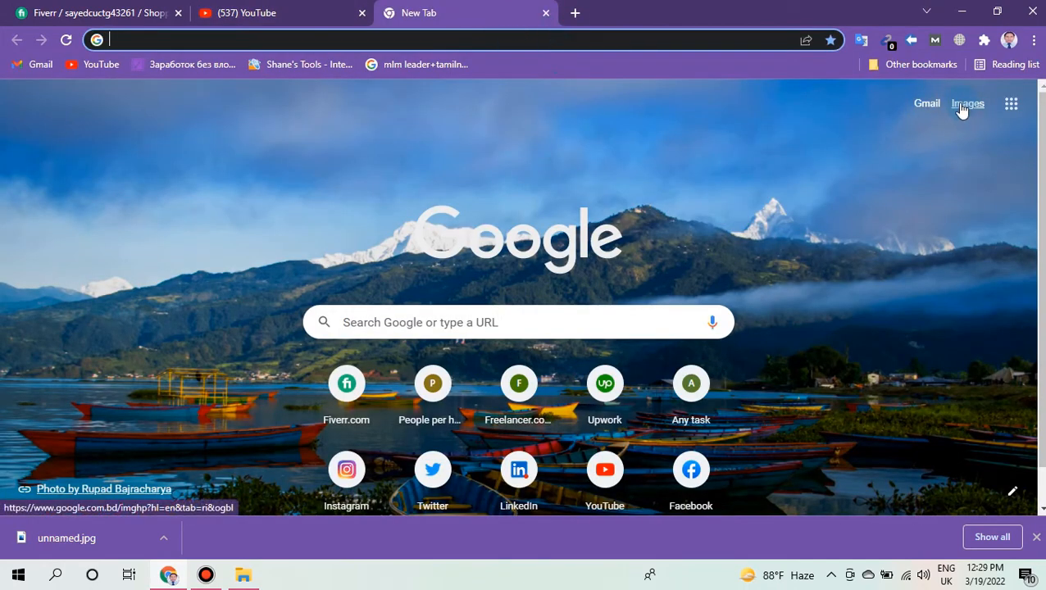
pyautogui.hotkey('ctrl', 'w')
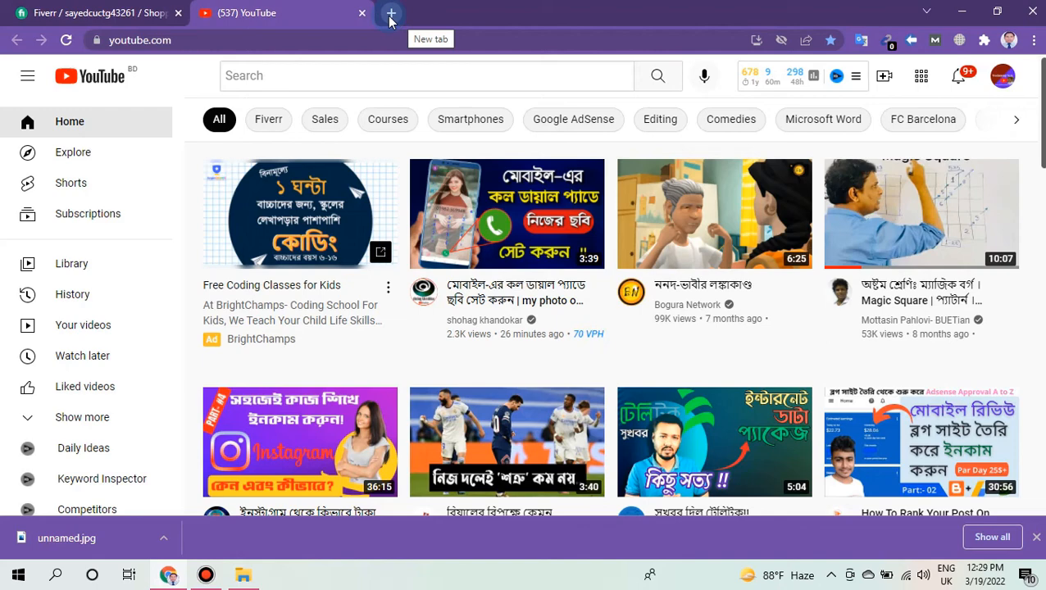
# Step: Open Google Images in a new tab and set its search by image to use an uploaded image
pyautogui.click(390, 15)
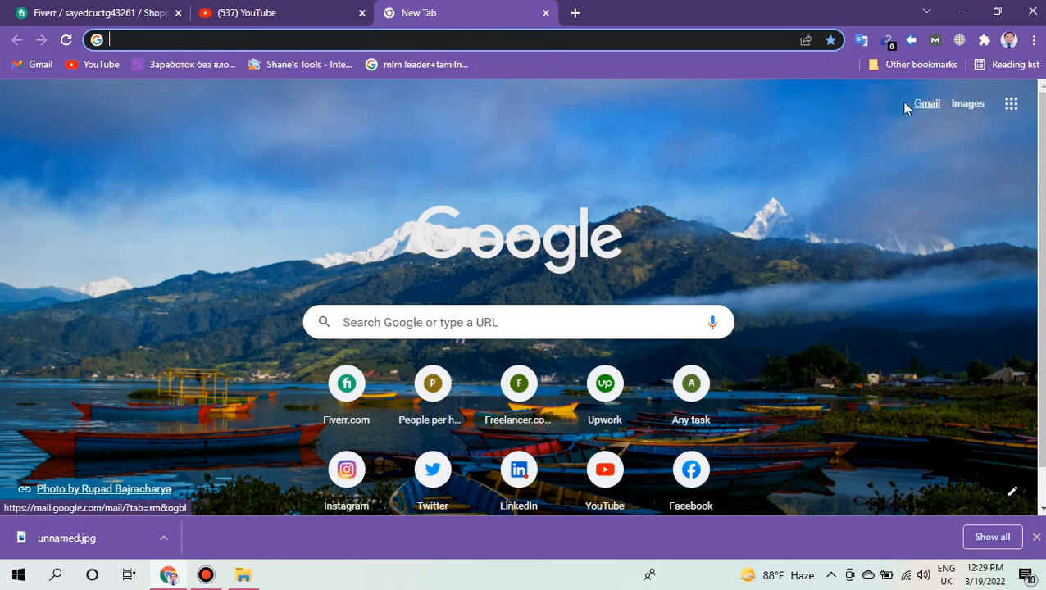
pyautogui.click(968, 104)
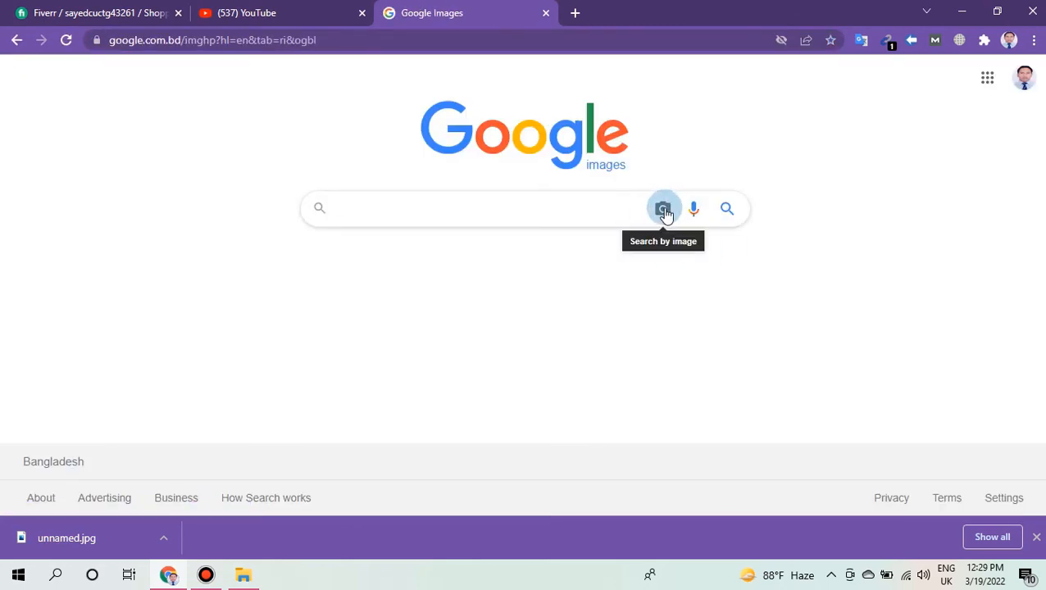
pyautogui.click(664, 210)
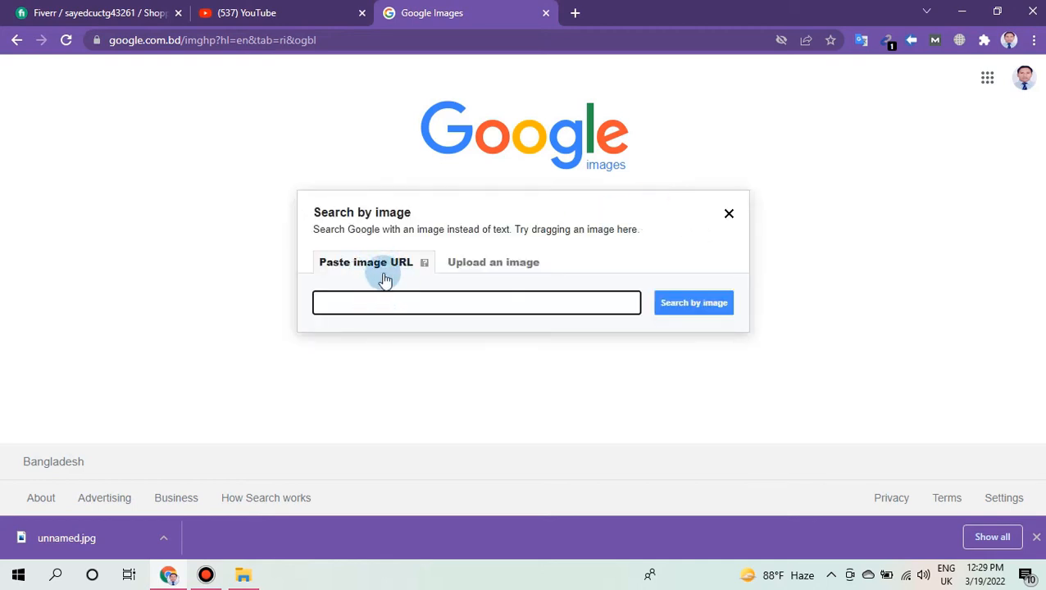
pyautogui.click(494, 266)
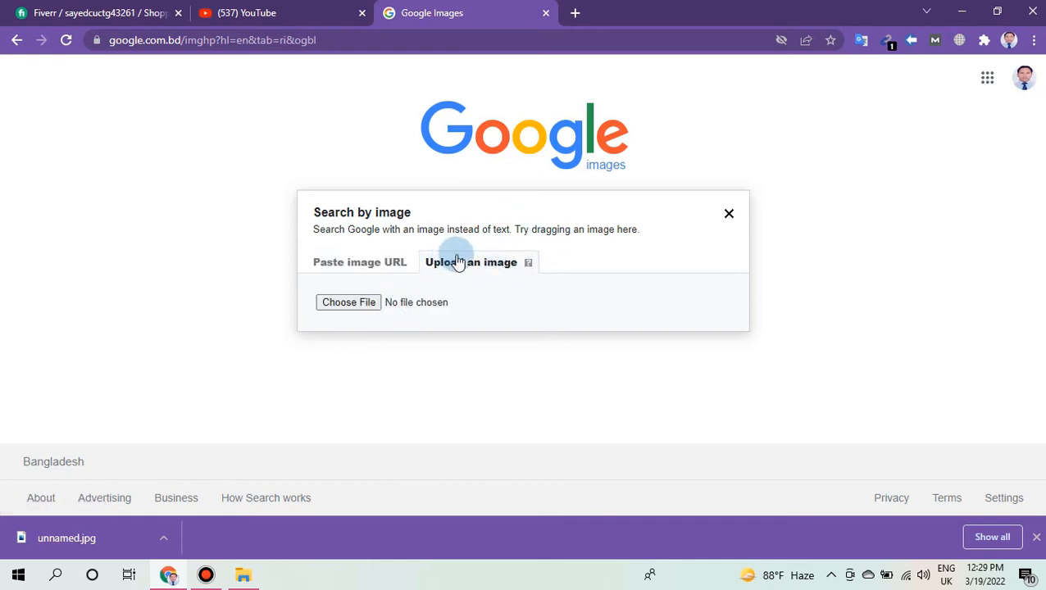
# Step: Upload the background-free portrait of the man in a white shirt from Downloads and look through the image search results
pyautogui.click(363, 306)
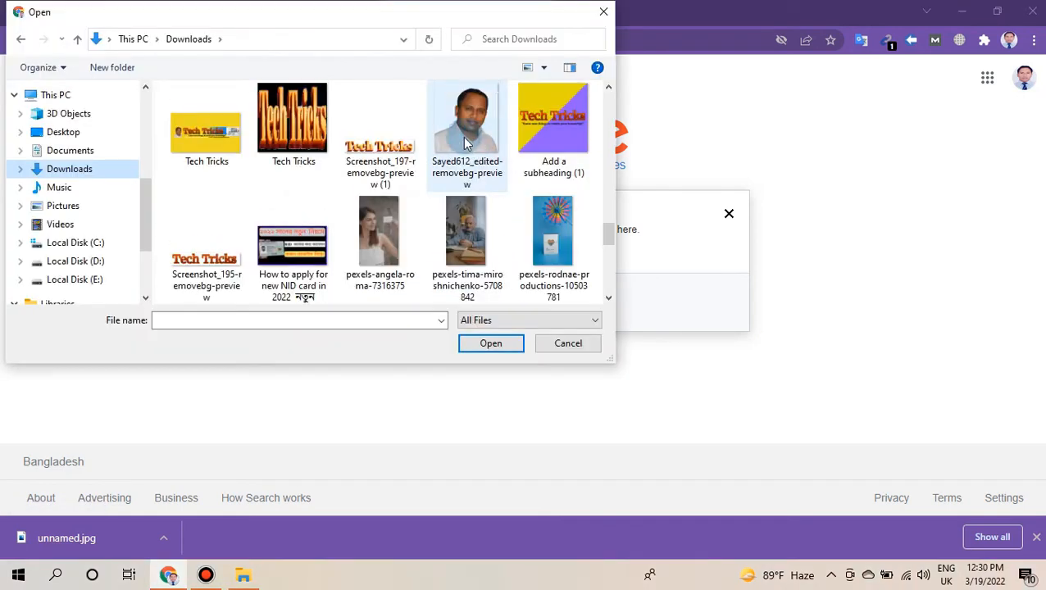
pyautogui.click(466, 134)
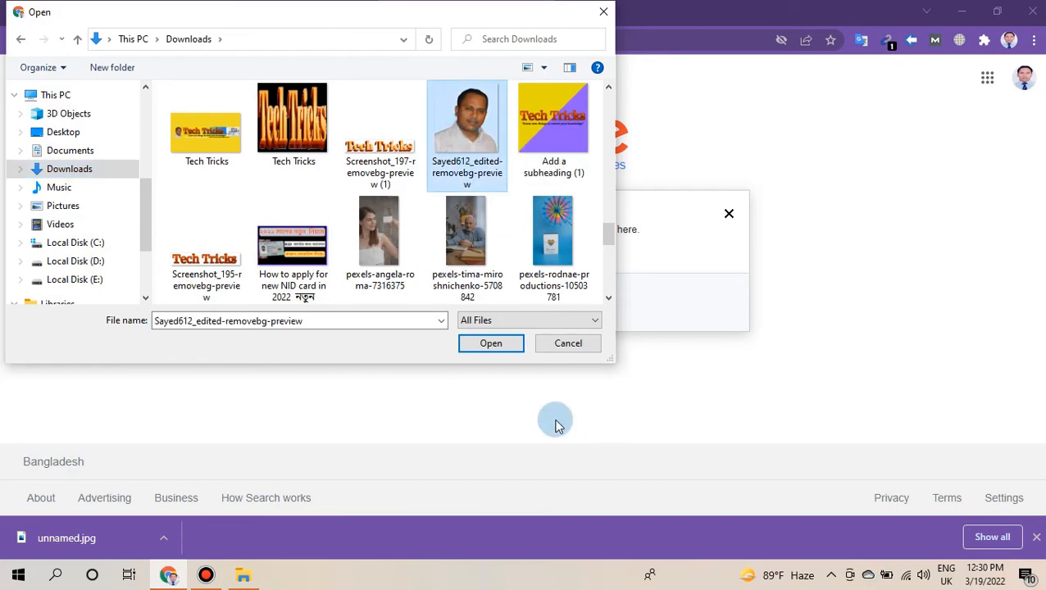
pyautogui.click(484, 342)
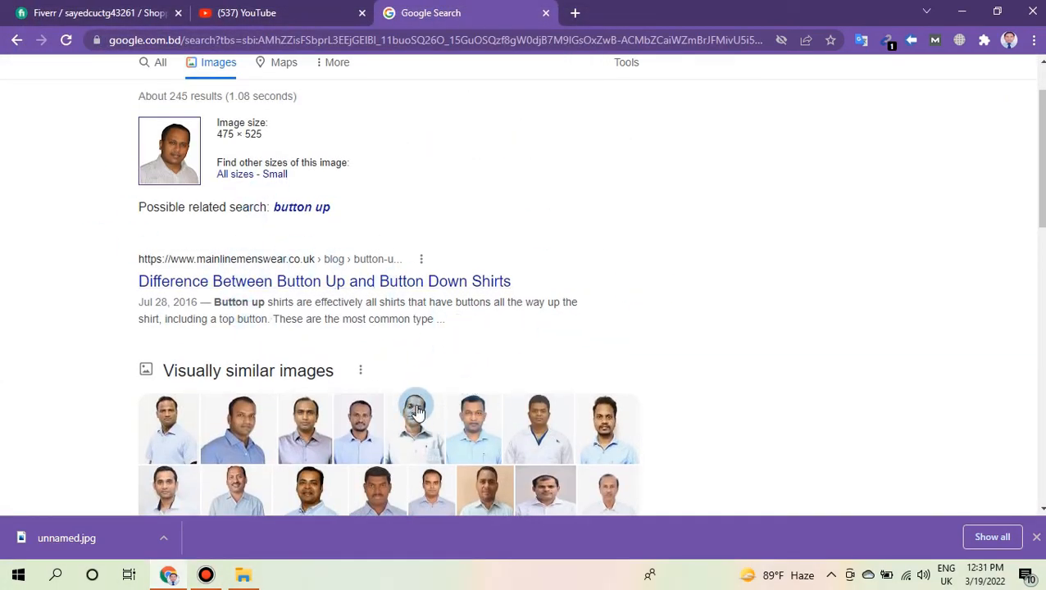
pyautogui.scroll(1, 483, 219)
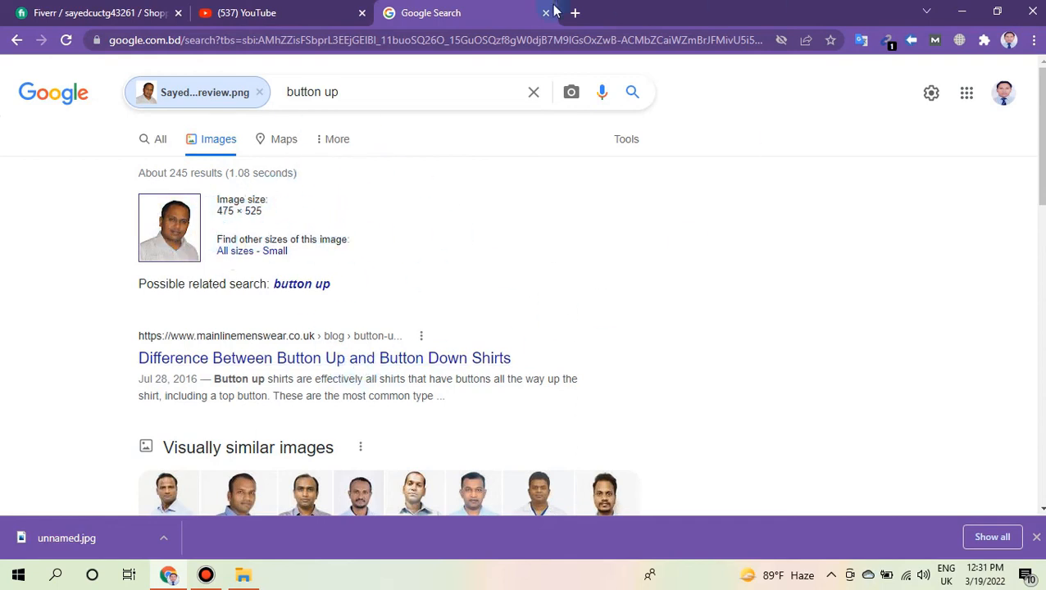
# Step: Search for "rahman image" in a new tab and save the Wikimedia Commons photo to Downloads as the JPEG A._R._Rahman
pyautogui.click(576, 14)
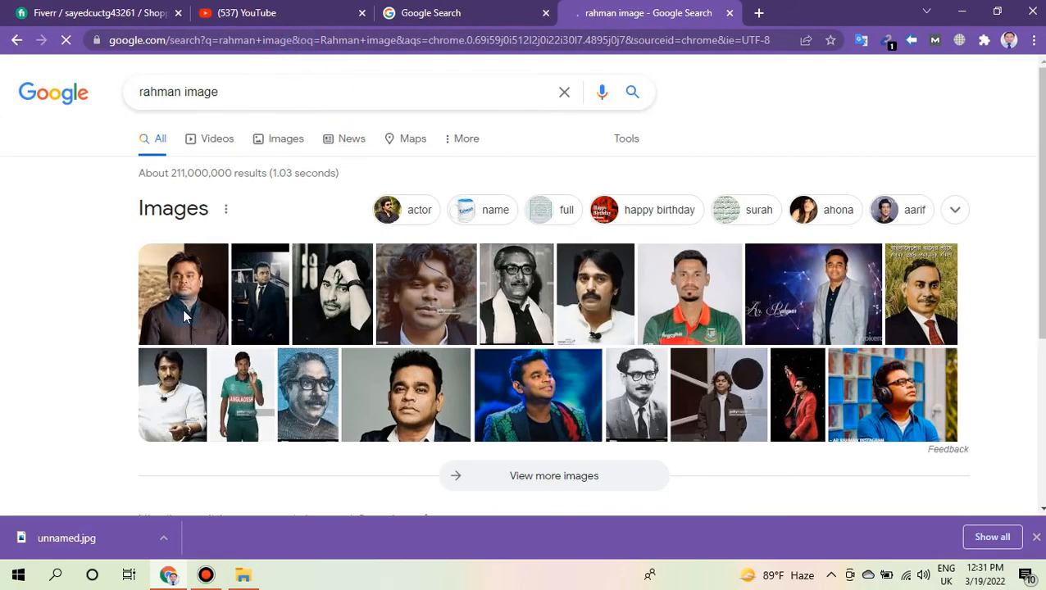
pyautogui.click(185, 315)
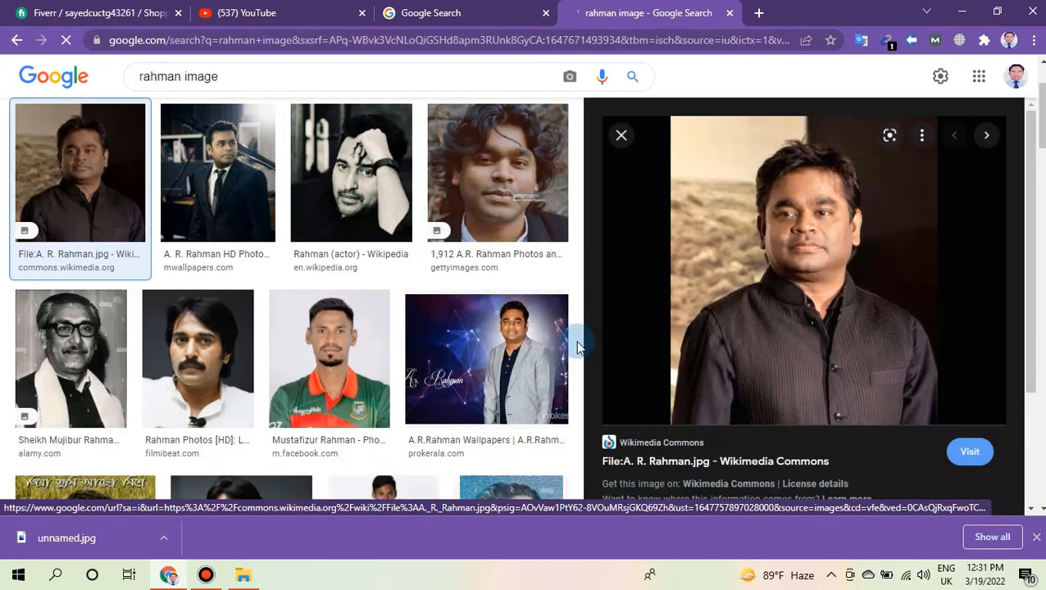
pyautogui.rightClick(814, 247)
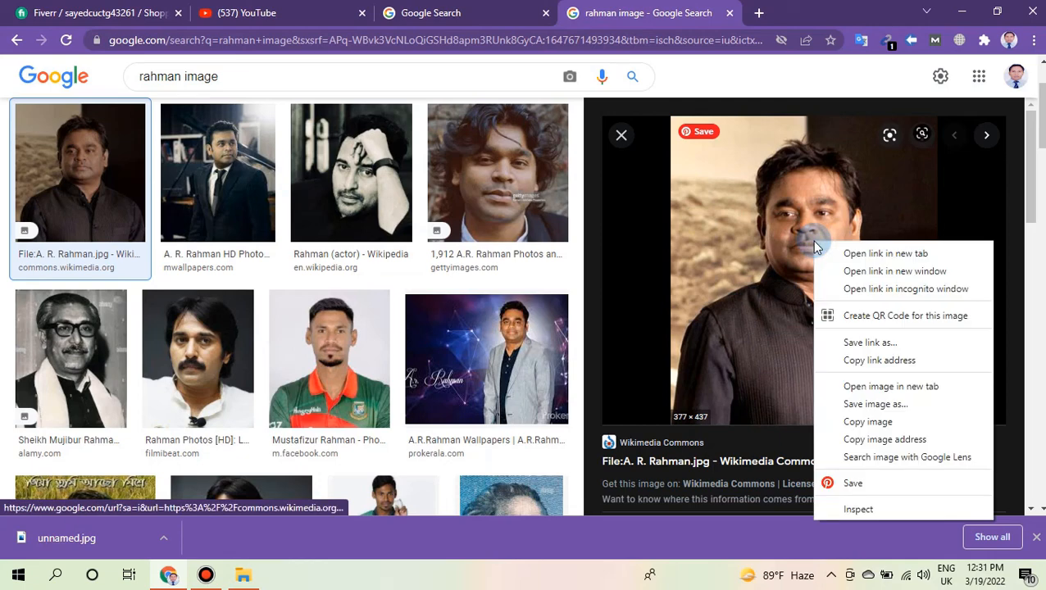
pyautogui.click(870, 406)
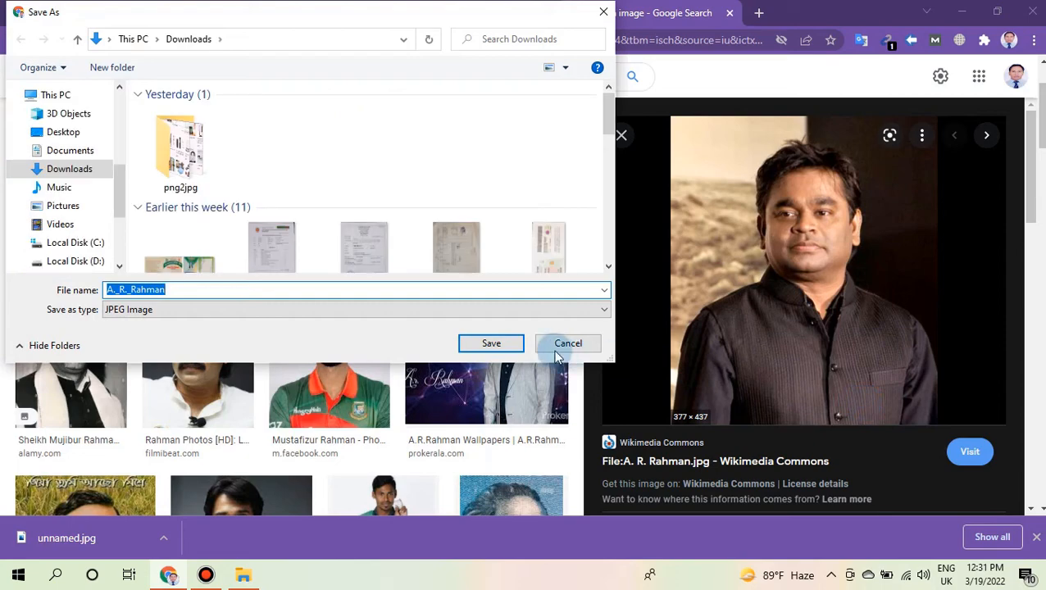
pyautogui.click(509, 341)
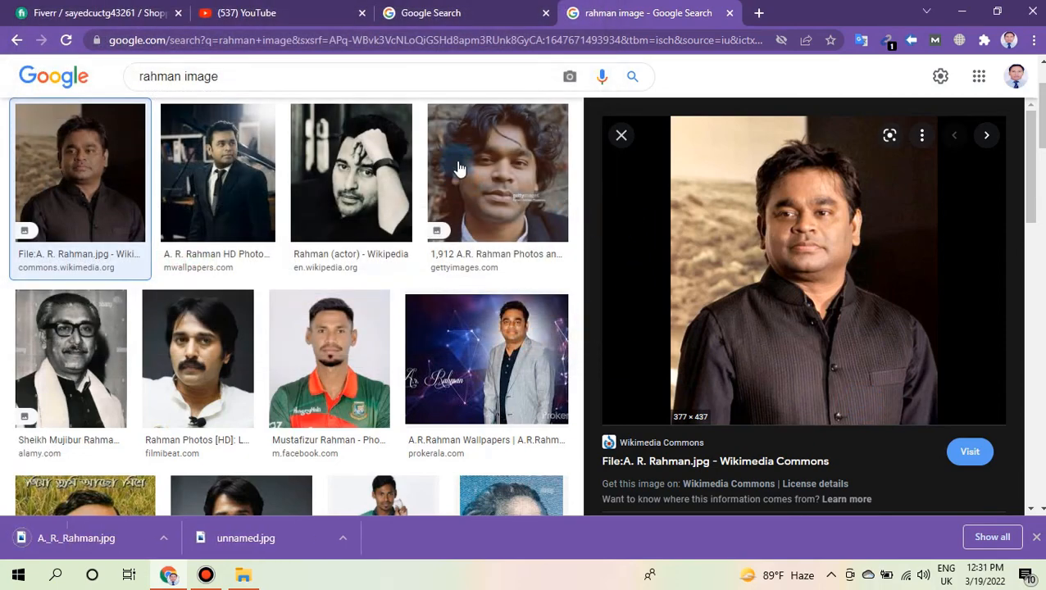
# Step: Open a new tab, close the "rahman image" results tab, and load Google Images in the new one
pyautogui.click(759, 13)
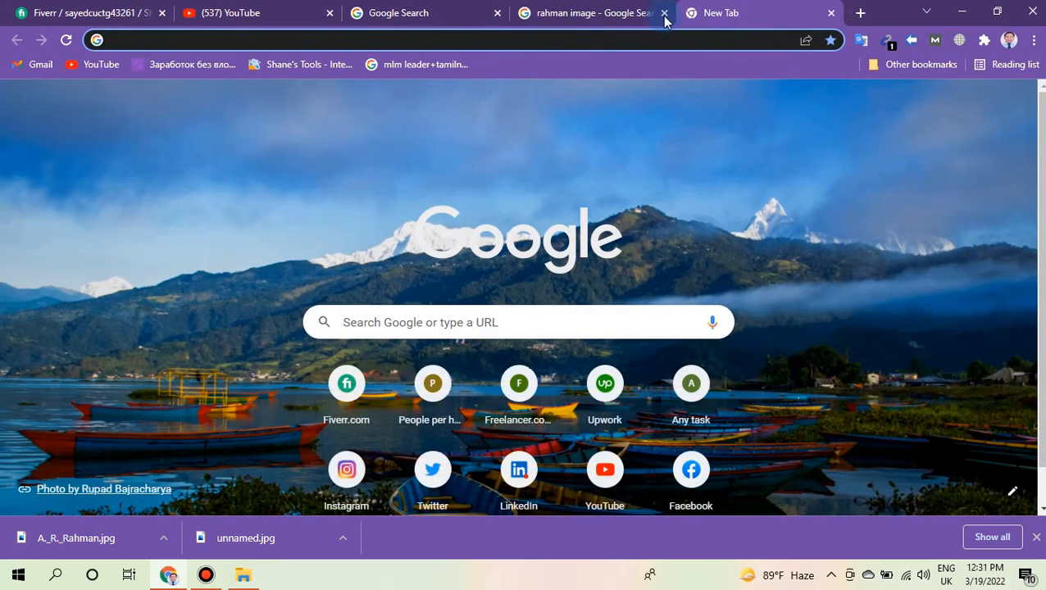
pyautogui.click(497, 13)
pyautogui.click(497, 11)
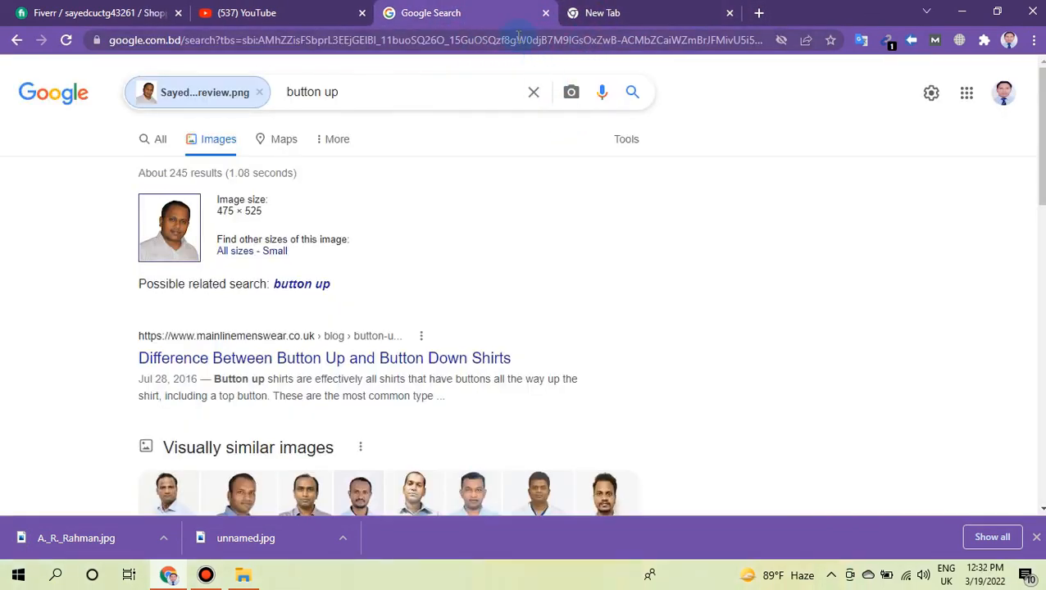
pyautogui.click(653, 15)
pyautogui.click(969, 106)
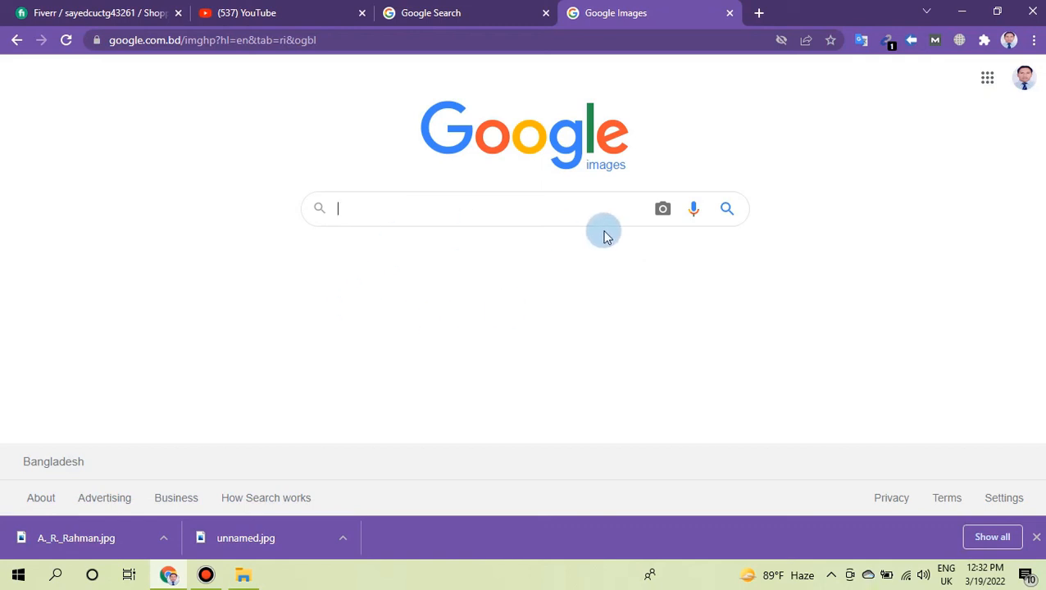
# Step: Search by image with the uploaded A._R._Rahman file from Downloads, and look through the matching pages and visually similar images
pyautogui.click(662, 210)
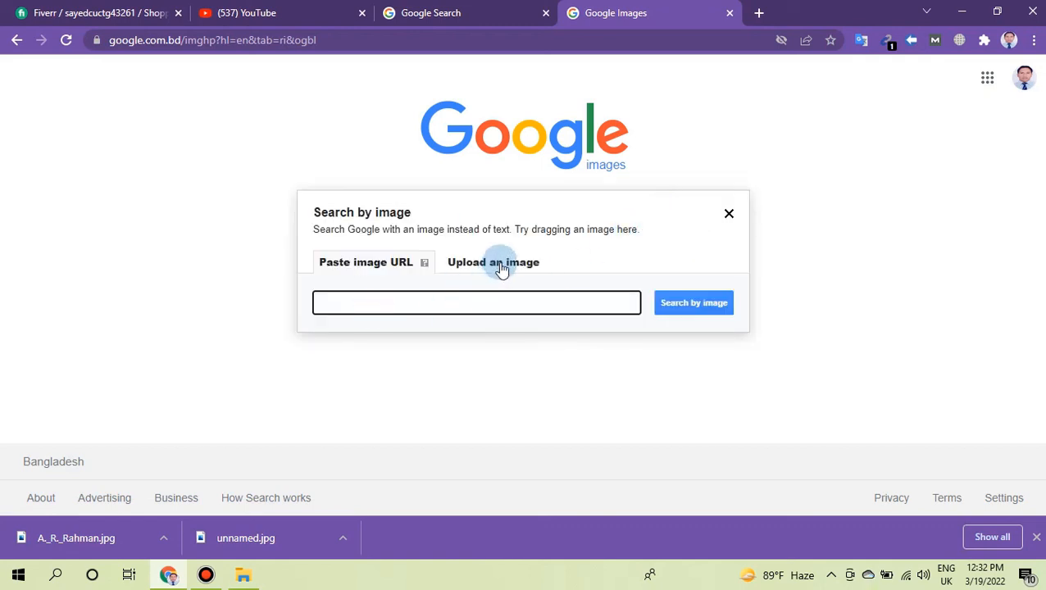
pyautogui.click(498, 264)
pyautogui.click(351, 304)
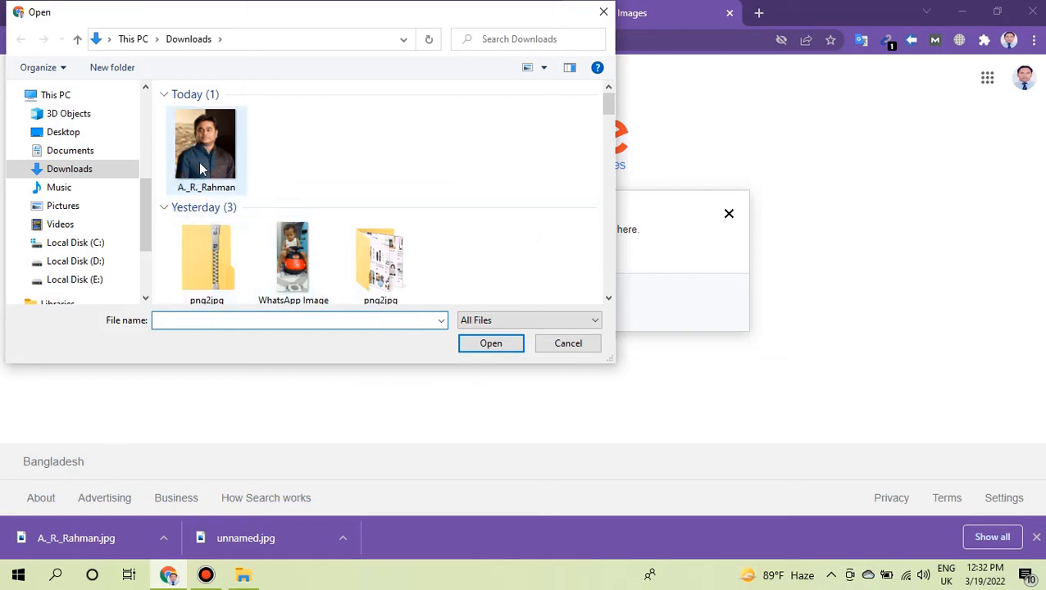
pyautogui.doubleClick(203, 156)
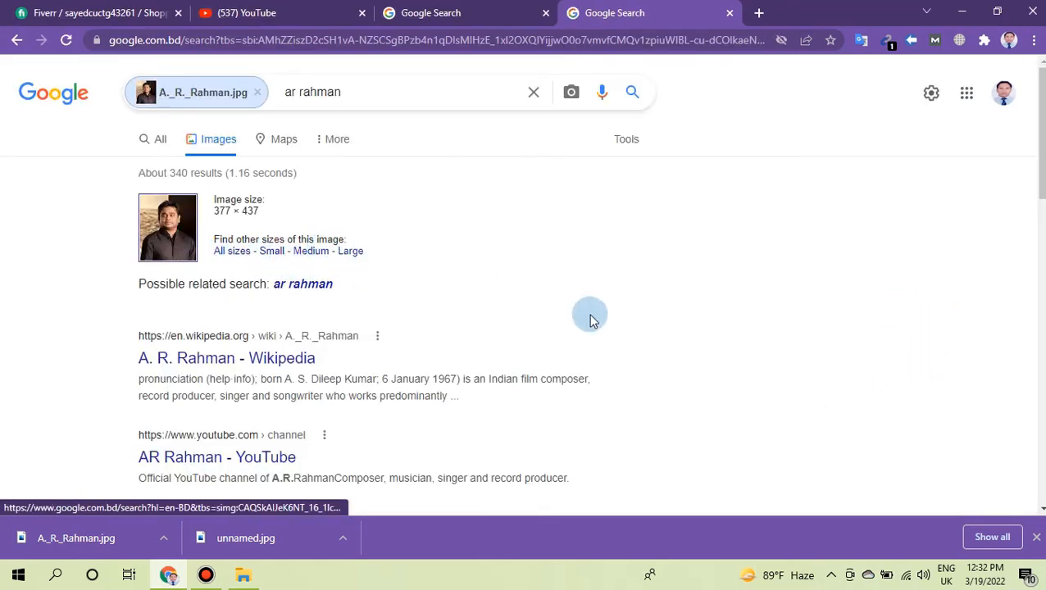
pyautogui.scroll(-2, 523, 233)
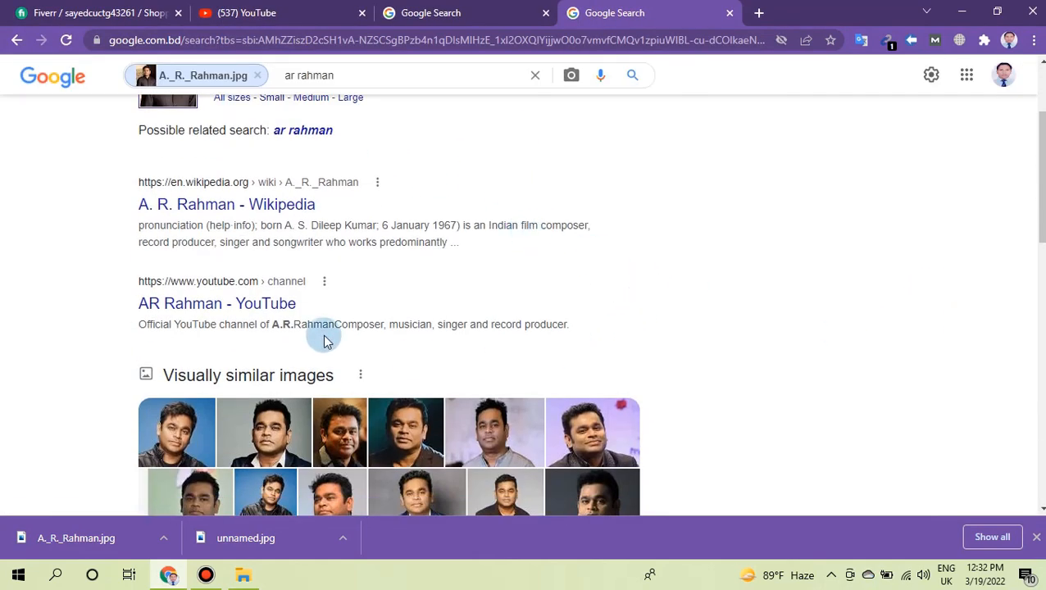
pyautogui.scroll(-2, 570, 427)
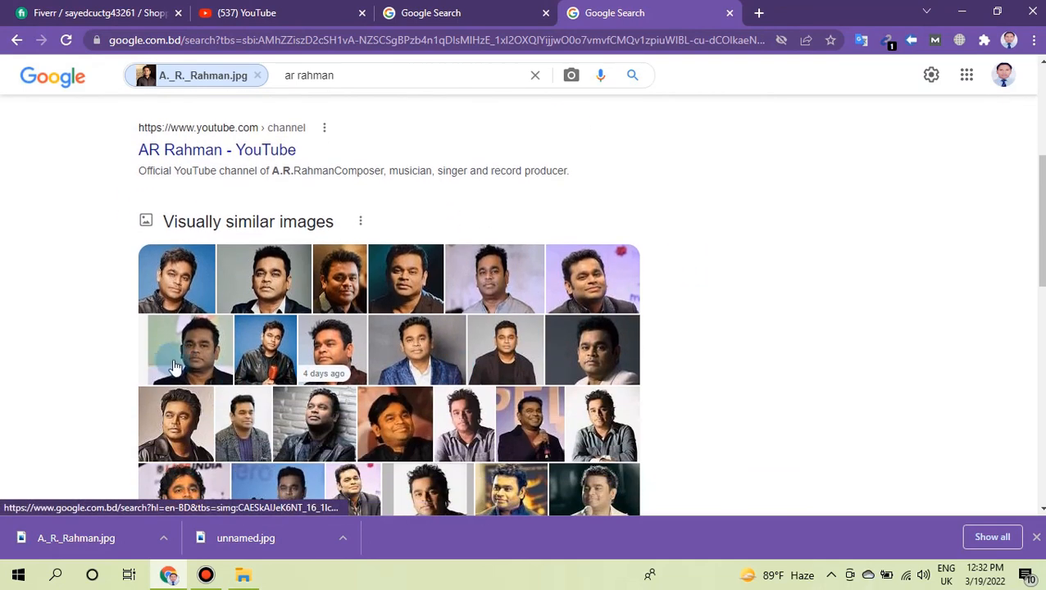
pyautogui.scroll(4, 490, 287)
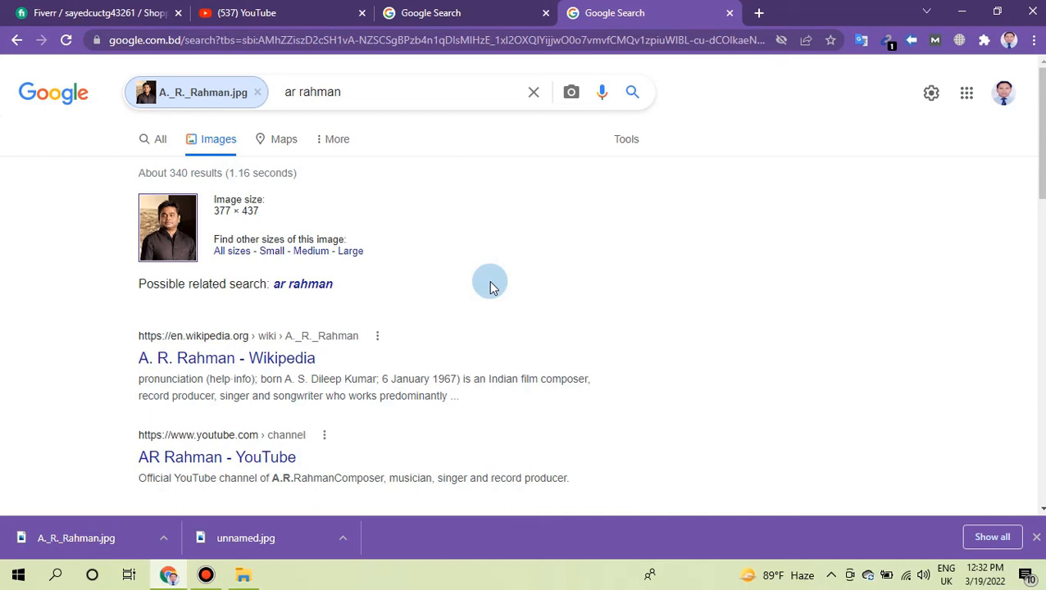
pyautogui.scroll(-1, 490, 287)
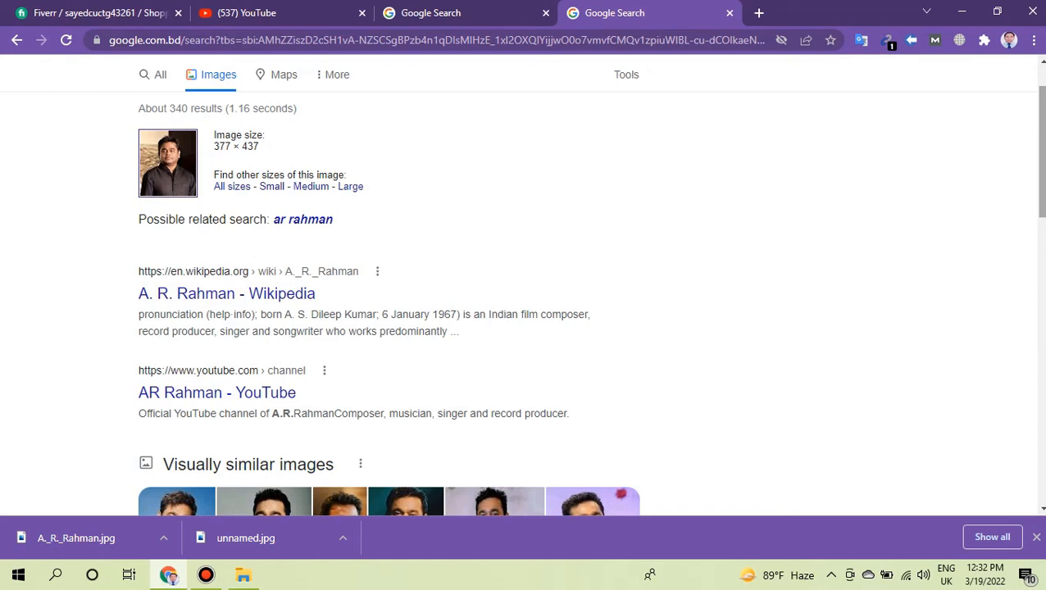
pyautogui.scroll(1, 142, 74)
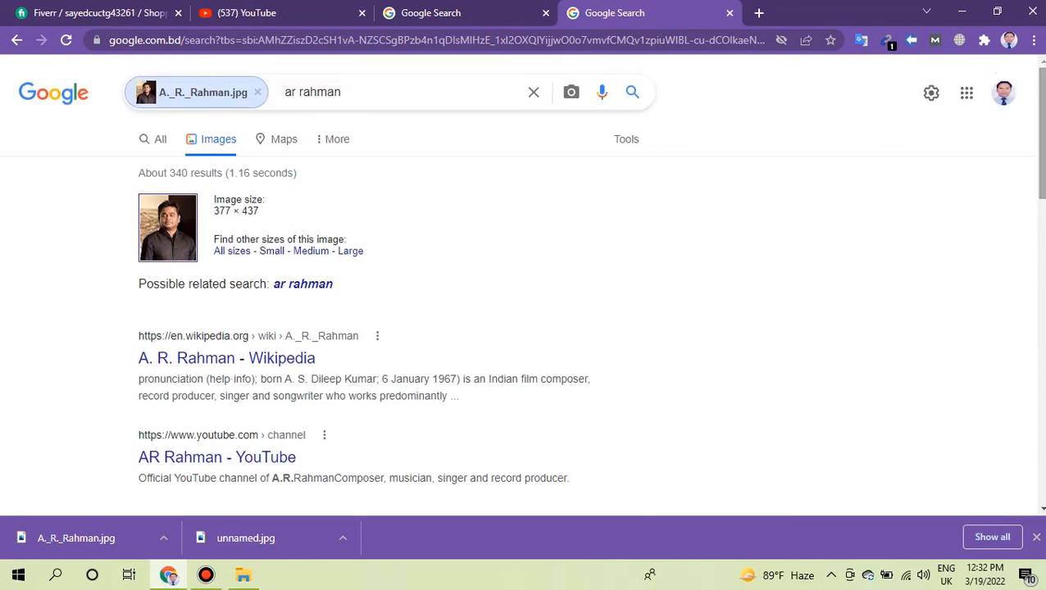